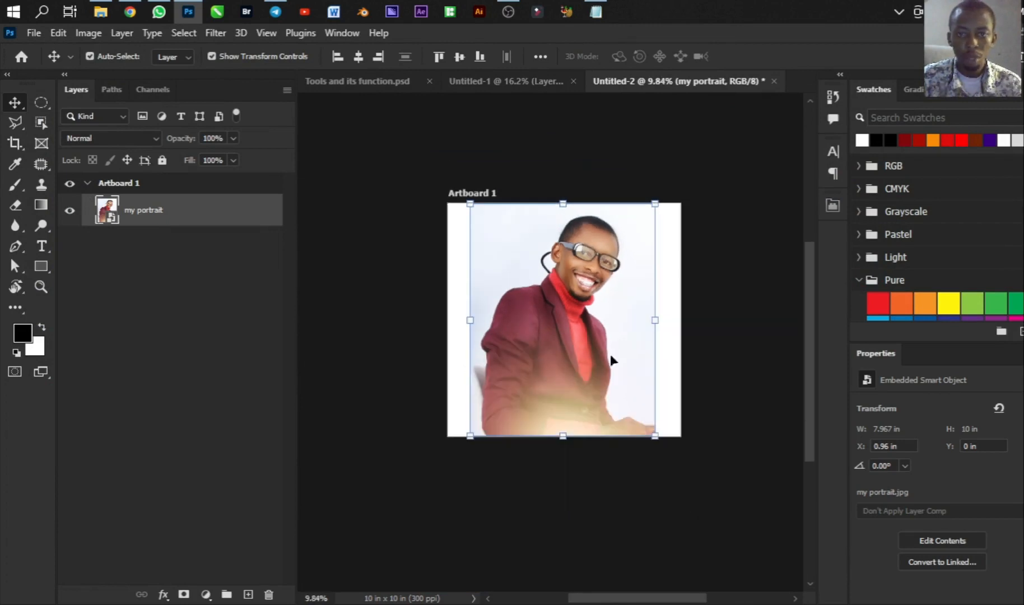
Enlarge the portrait to about 11.05 × 13.87 in and position it so it fills the artboard
drag(655, 436, 726, 525)
drag(637, 400, 606, 350)
key(Return)
scroll(567, 294, up, 1)
scroll(567, 295, up, 1)
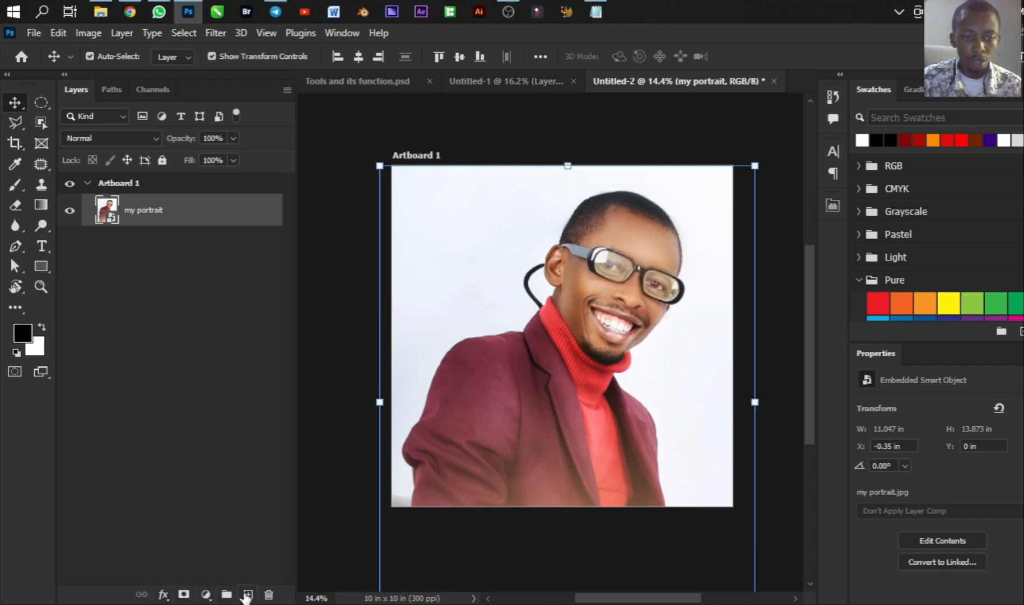
Try a layer mask on the my portrait layer, inverting it to hide and reveal the photo, and delete the mask
click(184, 595)
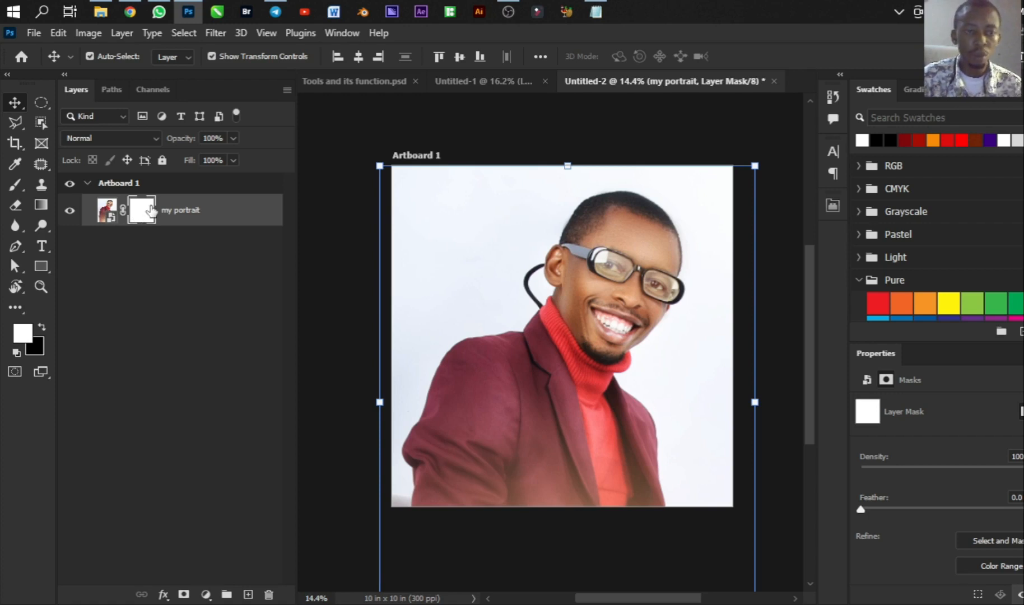
key(ctrl+i)
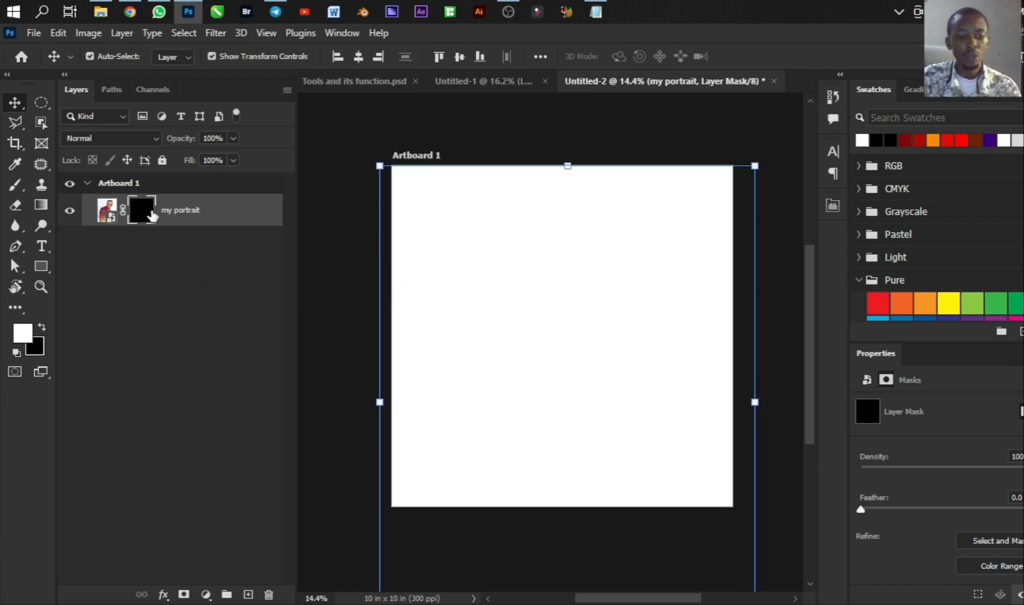
key(ctrl+i)
key(Delete)
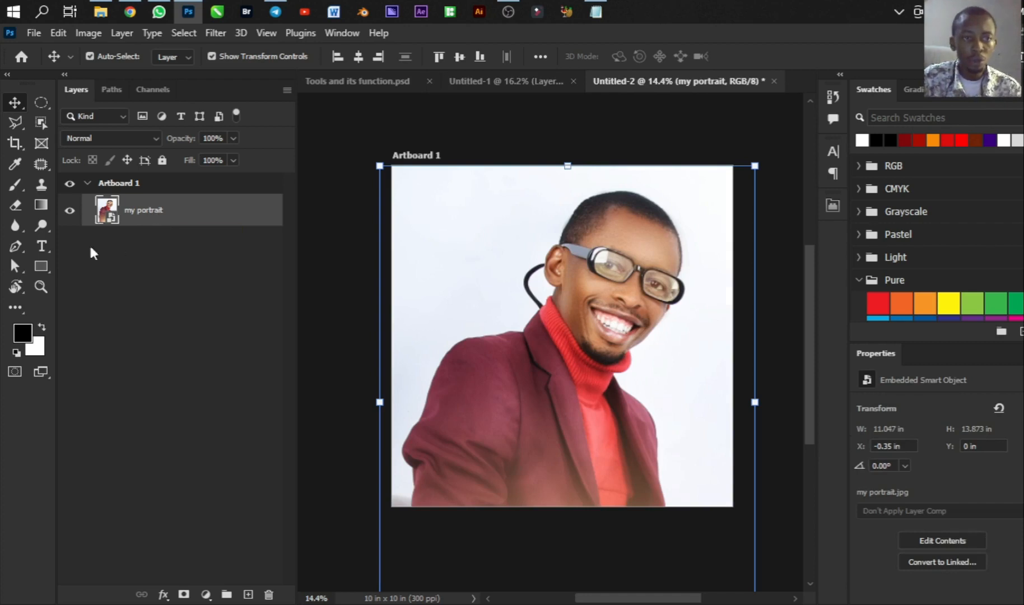
Try a black, hide-all layer mask on the my portrait layer and undo it, keeping the enlarged photo
alt+click(183, 594)
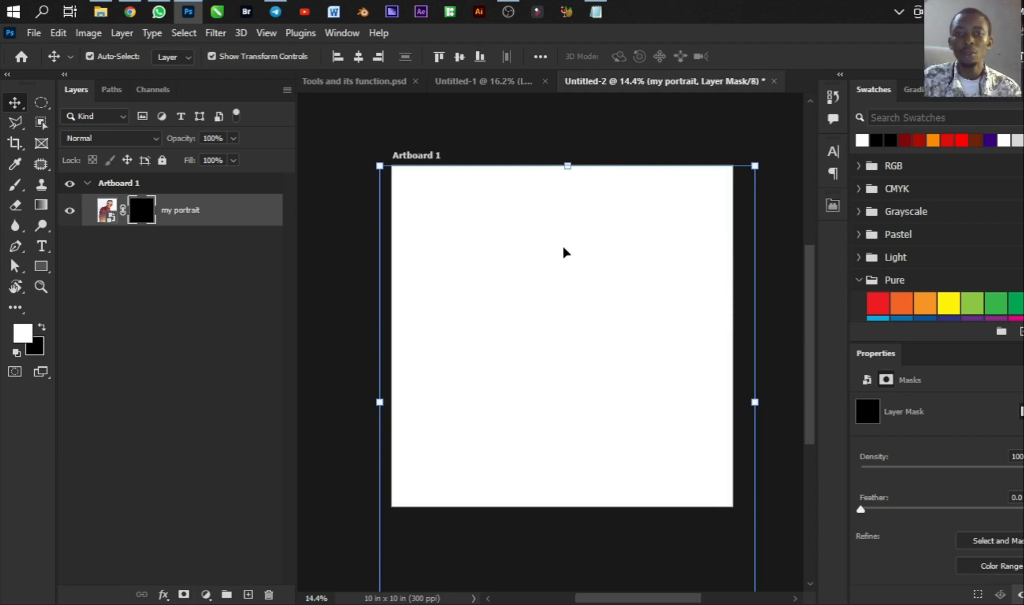
scroll(541, 271, up, 1)
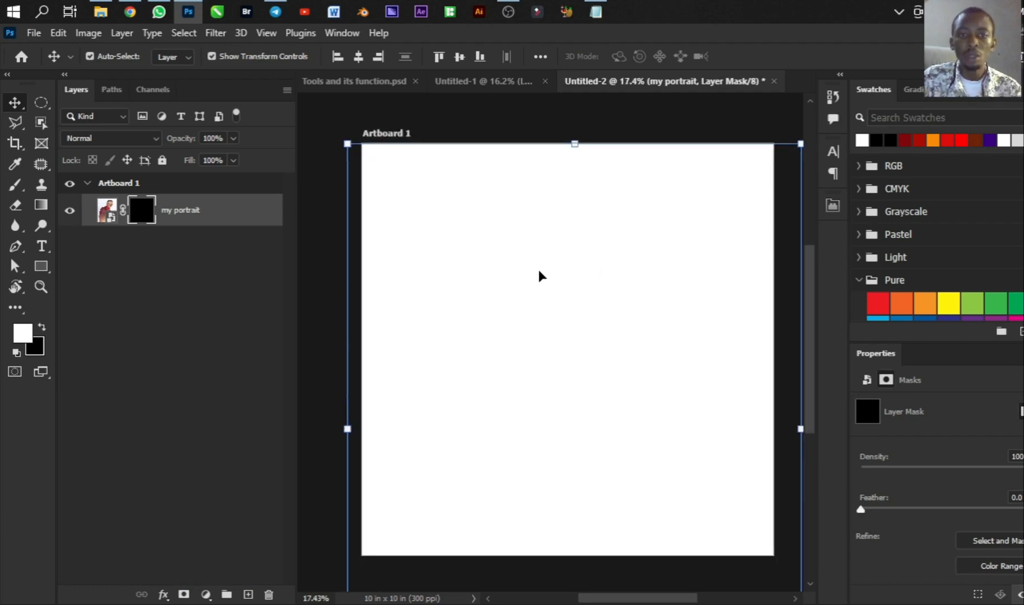
scroll(542, 270, down, 1)
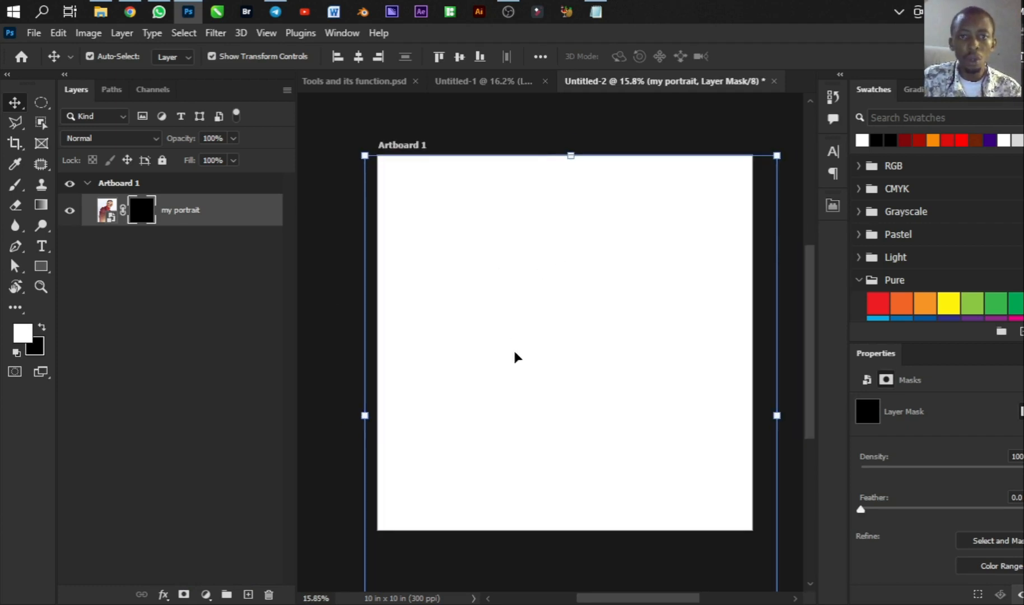
key(ctrl)
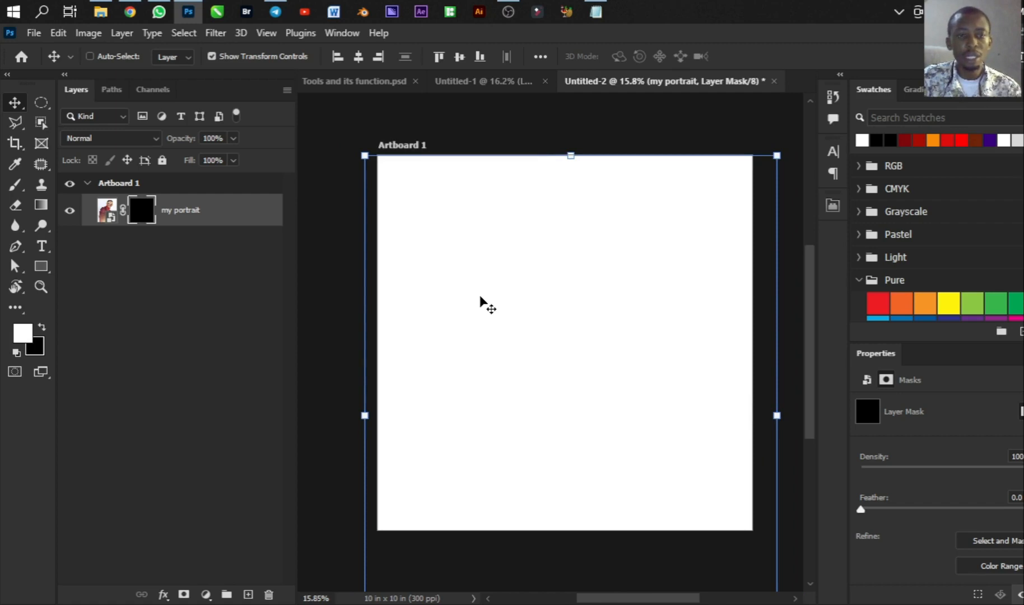
key(ctrl+z)
key(ctrl+z)
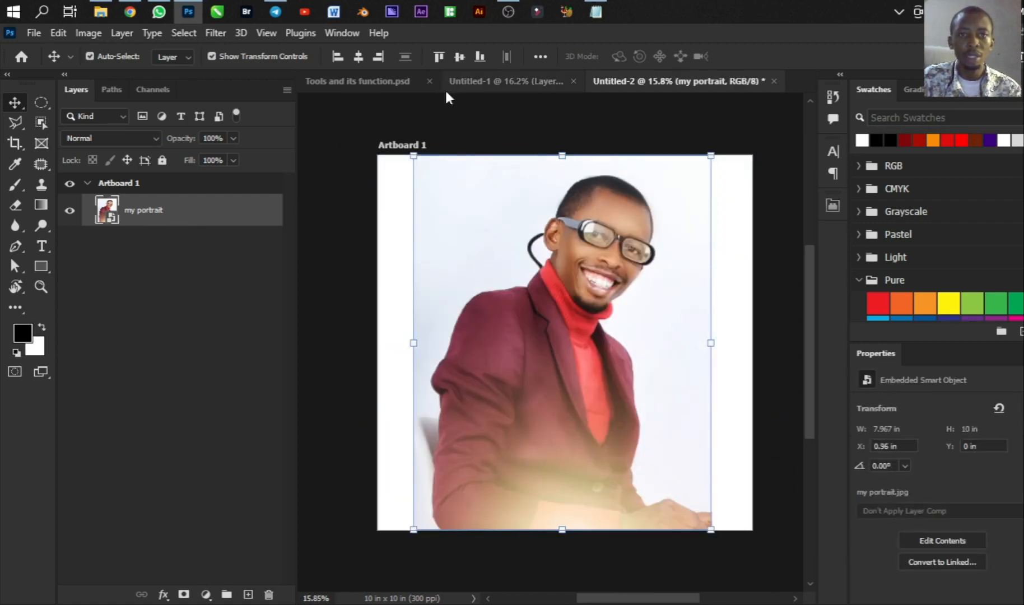
key(ctrl+z)
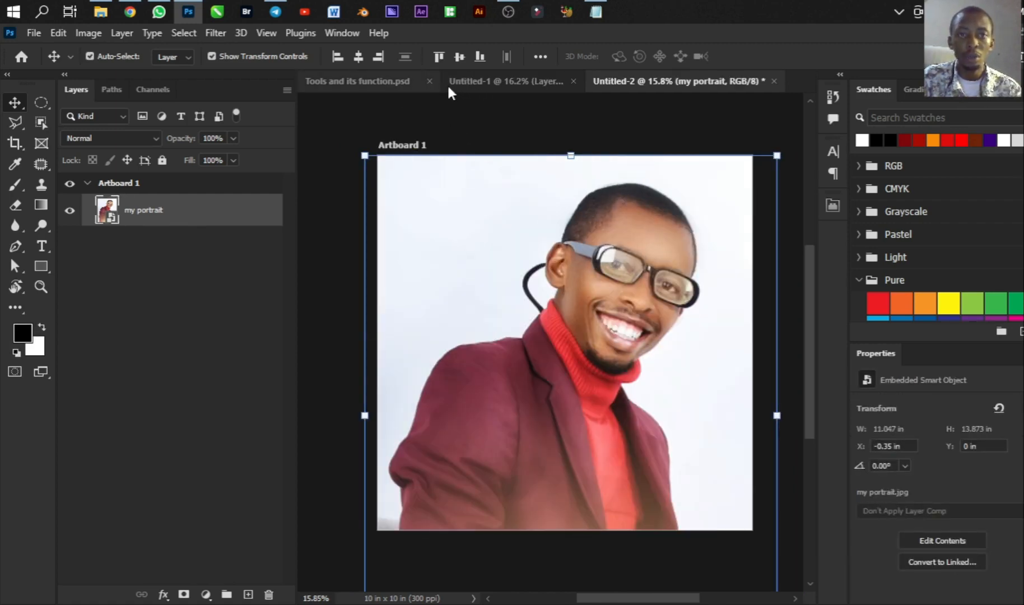
Review the masking lesson outline in Tools and its function.psd and return to the Untitled-2 document
click(376, 85)
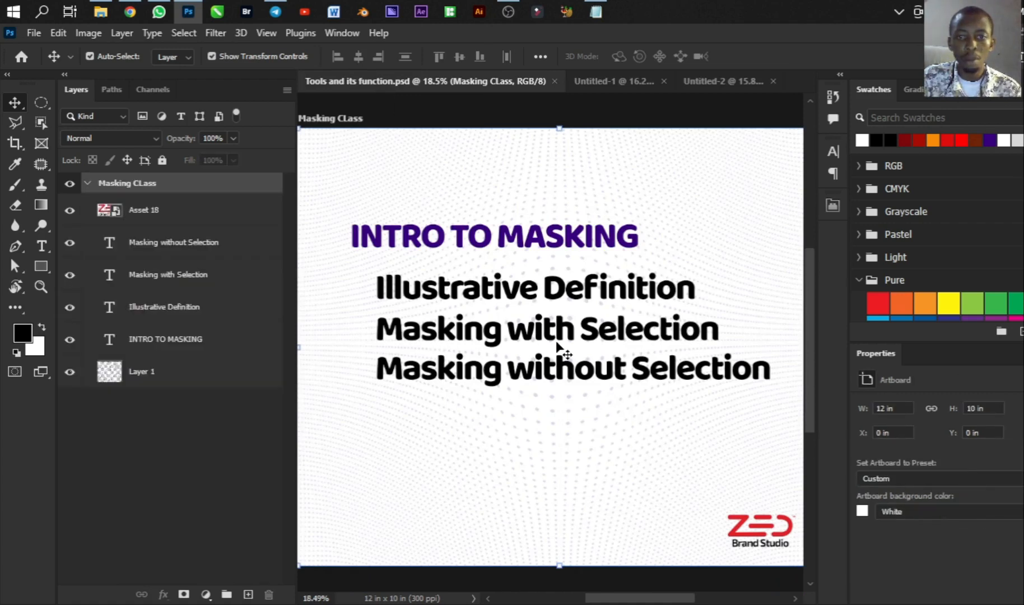
click(717, 84)
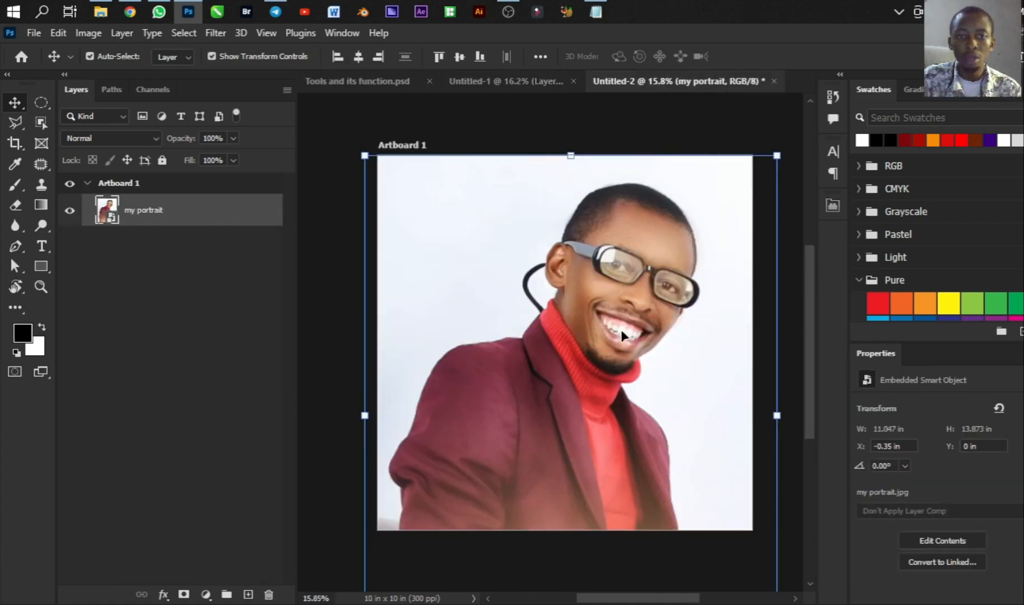
Try masking the portrait with an elliptical selection around the head and collar, and delete the mask
click(38, 103)
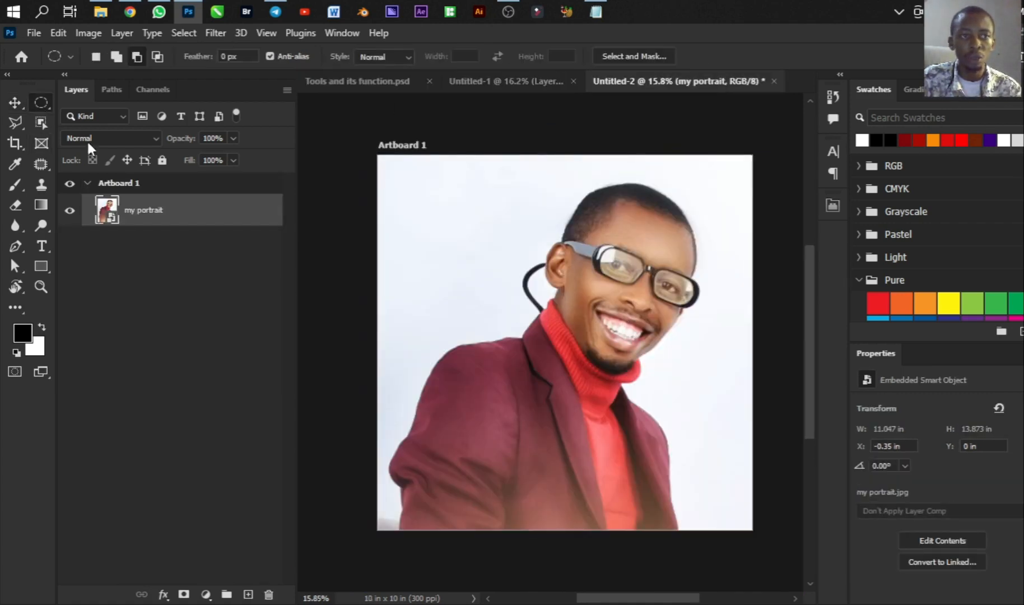
drag(419, 174, 731, 427)
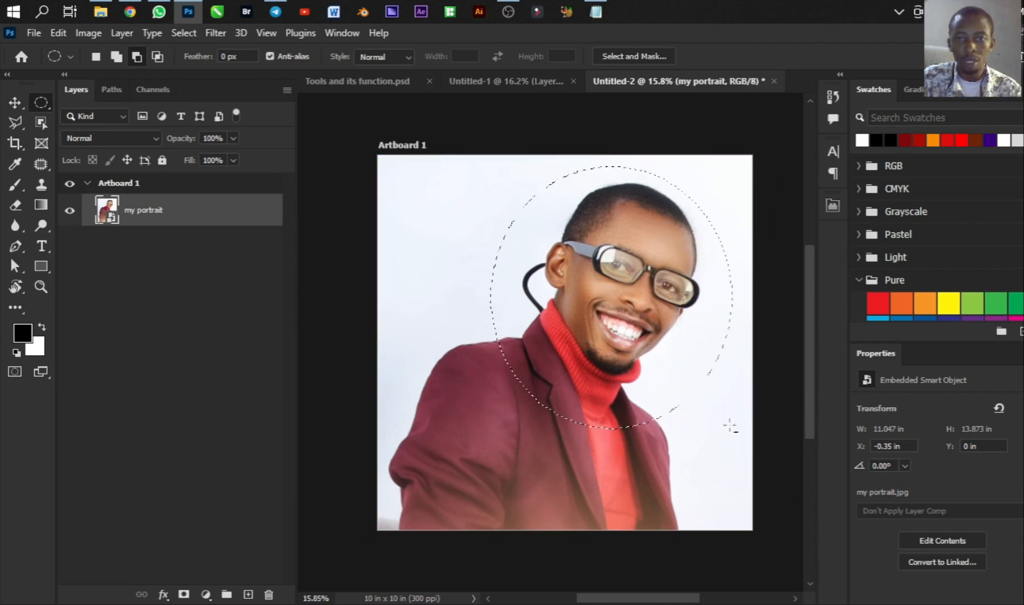
click(184, 595)
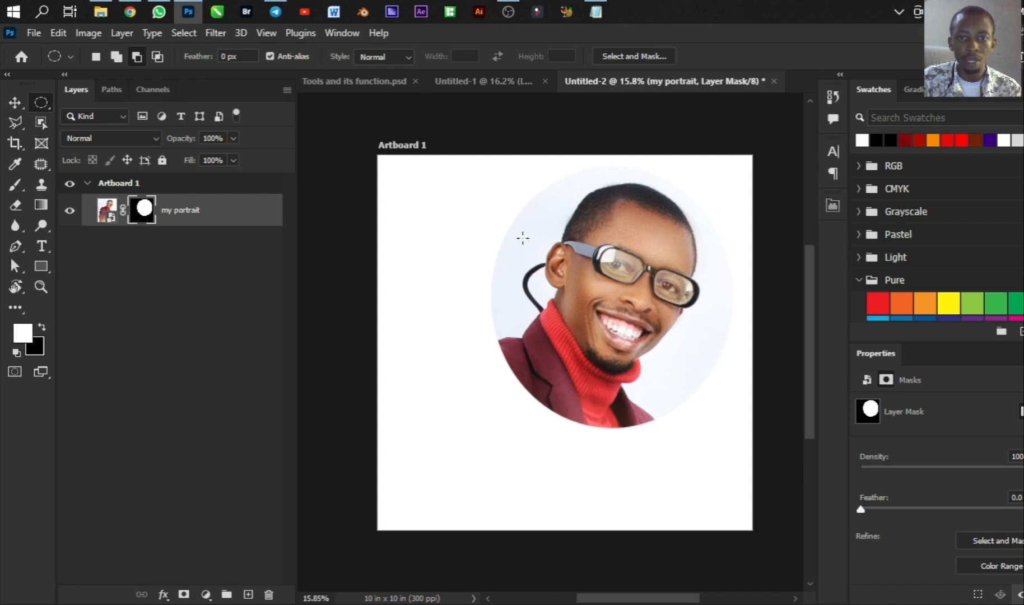
scroll(624, 306, up, 2)
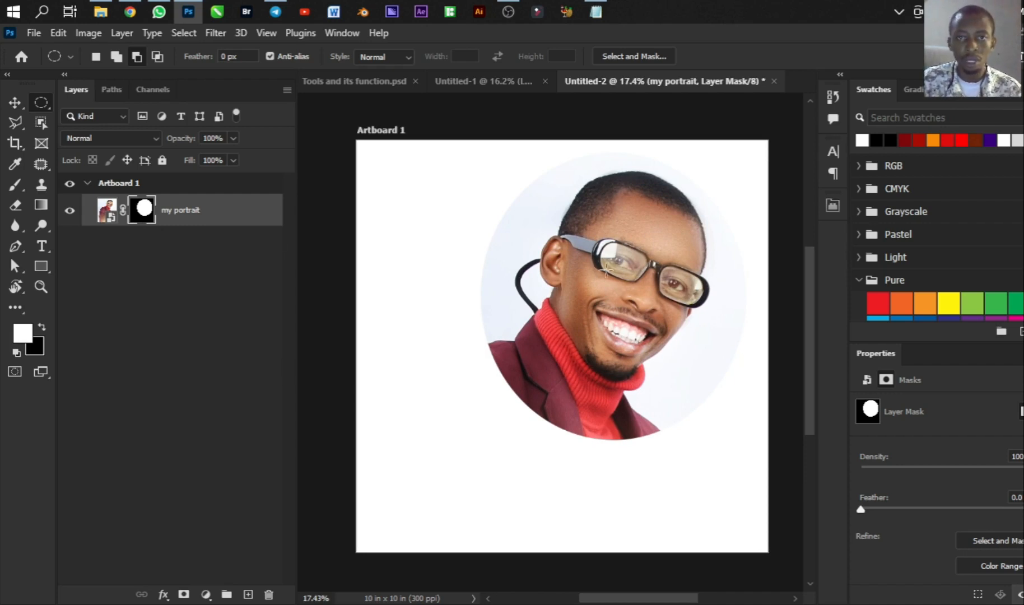
scroll(560, 269, up, 2)
scroll(563, 269, down, 1)
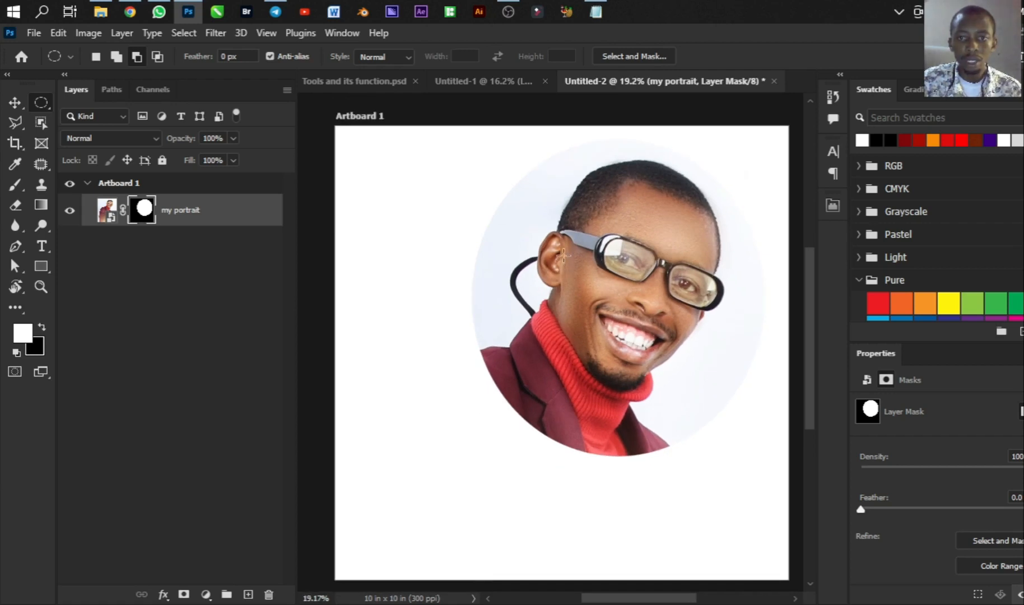
scroll(563, 257, up, 2)
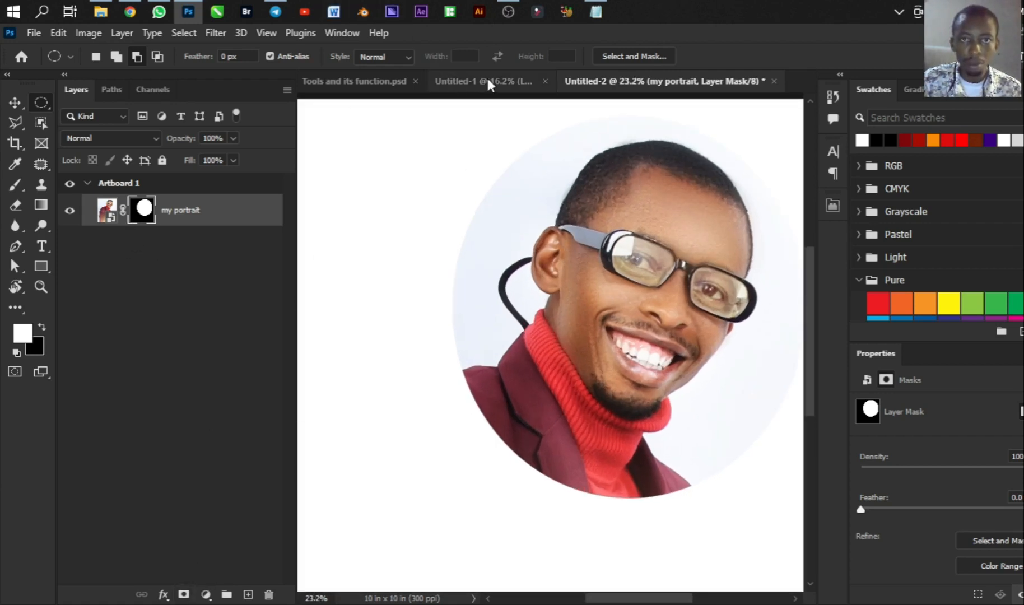
scroll(575, 221, down, 1)
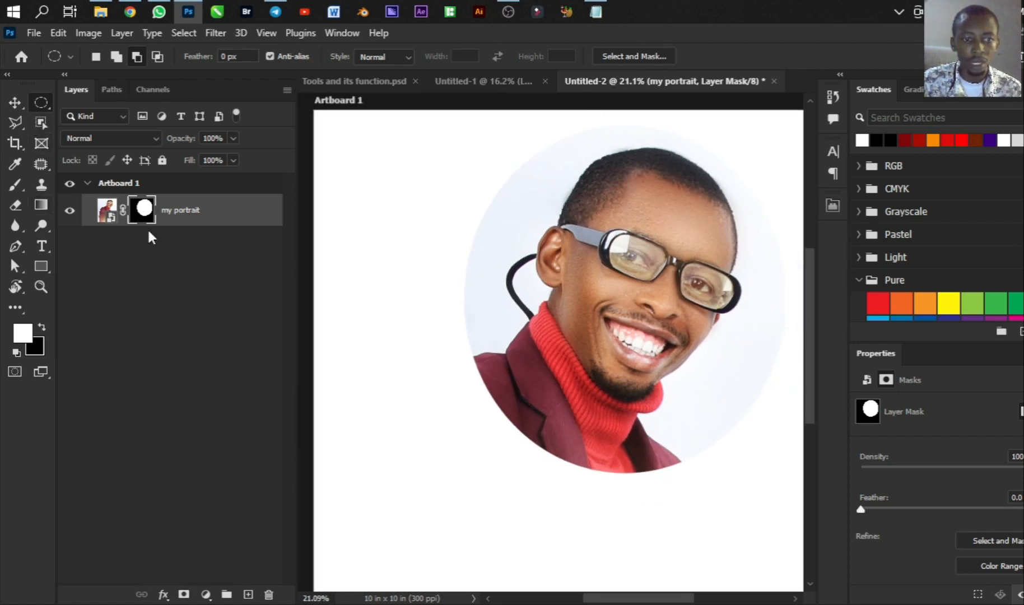
click(268, 594)
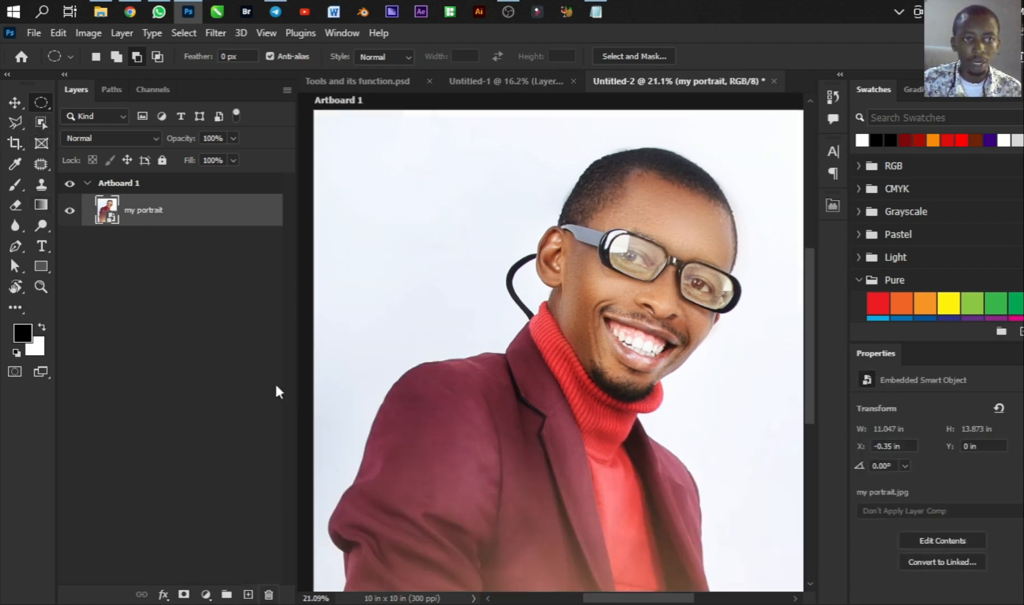
Select the man with Select Subject and add a layer mask that hides the photo's background
click(42, 124)
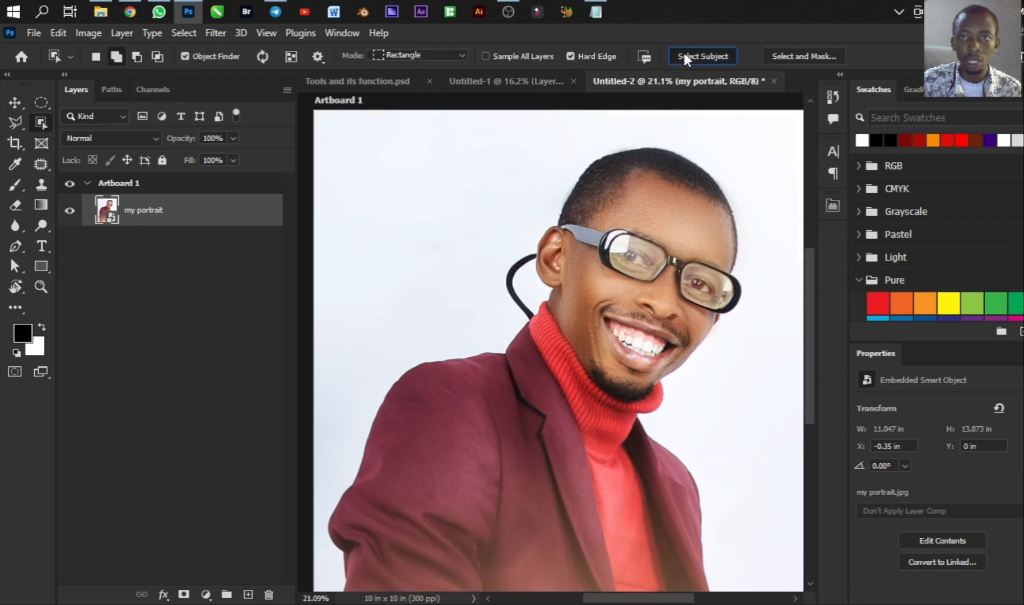
click(671, 56)
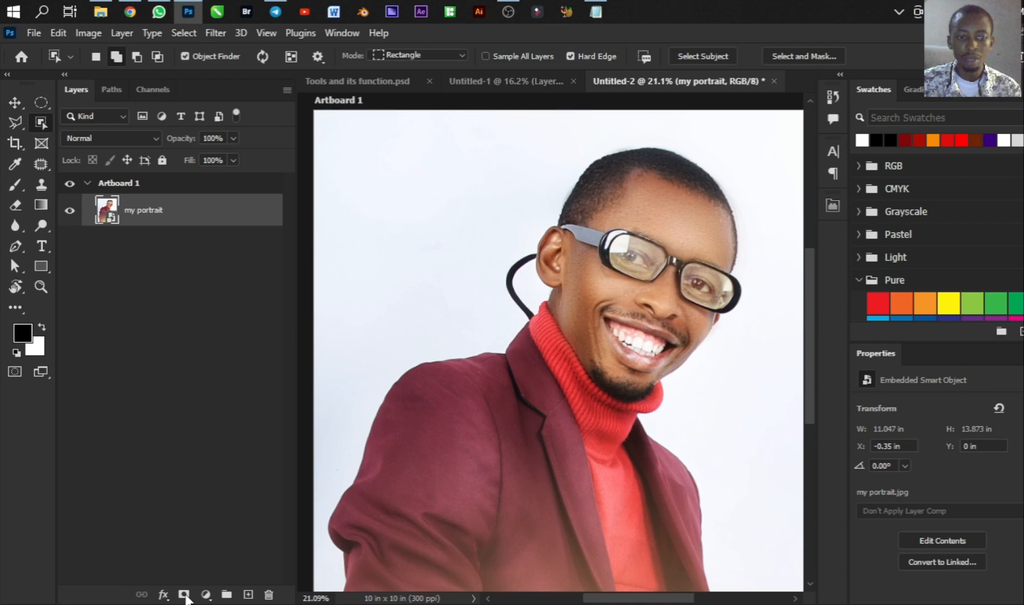
click(184, 594)
scroll(597, 227, down, 3)
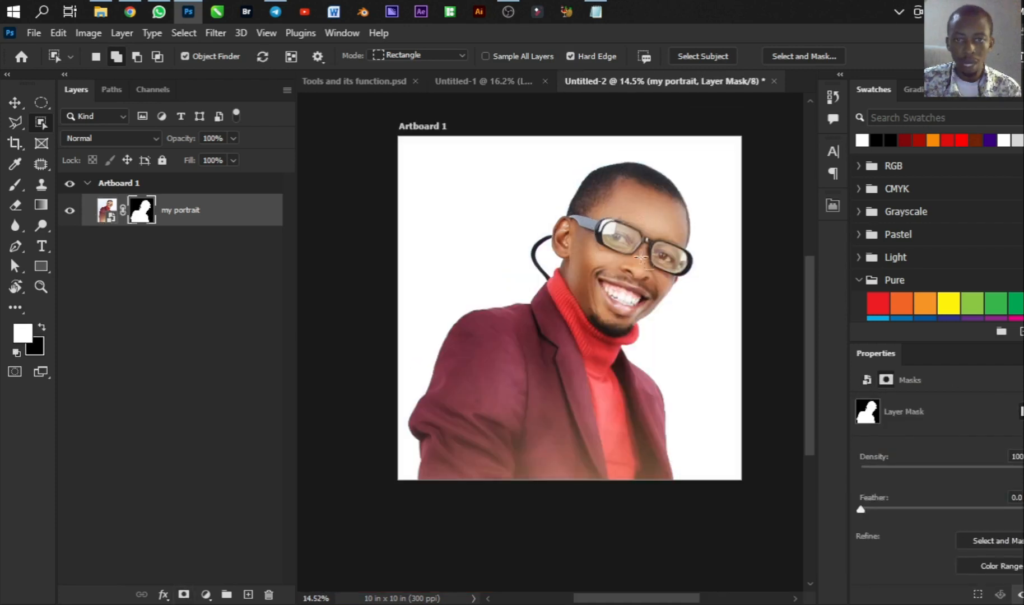
scroll(594, 230, up, 3)
scroll(583, 242, down, 1)
scroll(584, 242, down, 1)
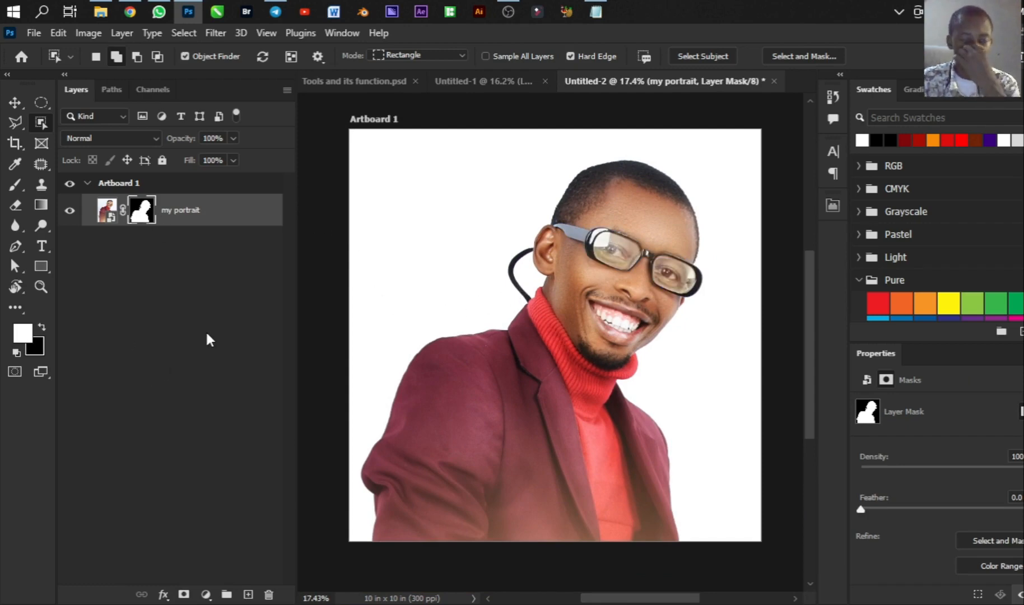
Place the black quilted image 2bc3b1bc17a45c286bd18d38ce1ecc81 from the BACKGROUND > TEXTURE BG folder as an embedded object
key(alt+f)
key(l)
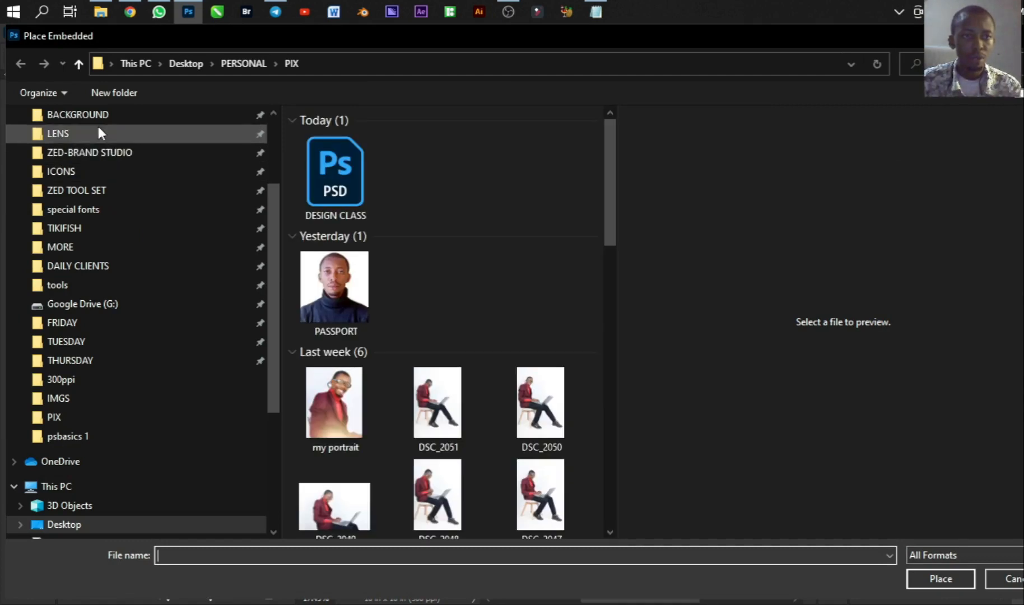
click(102, 116)
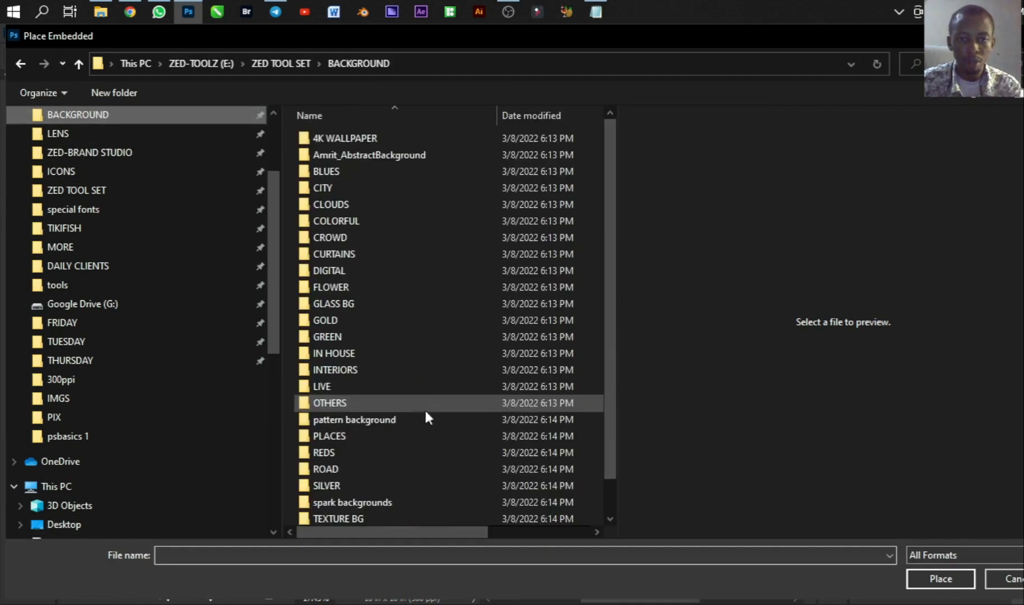
click(382, 519)
double_click(386, 520)
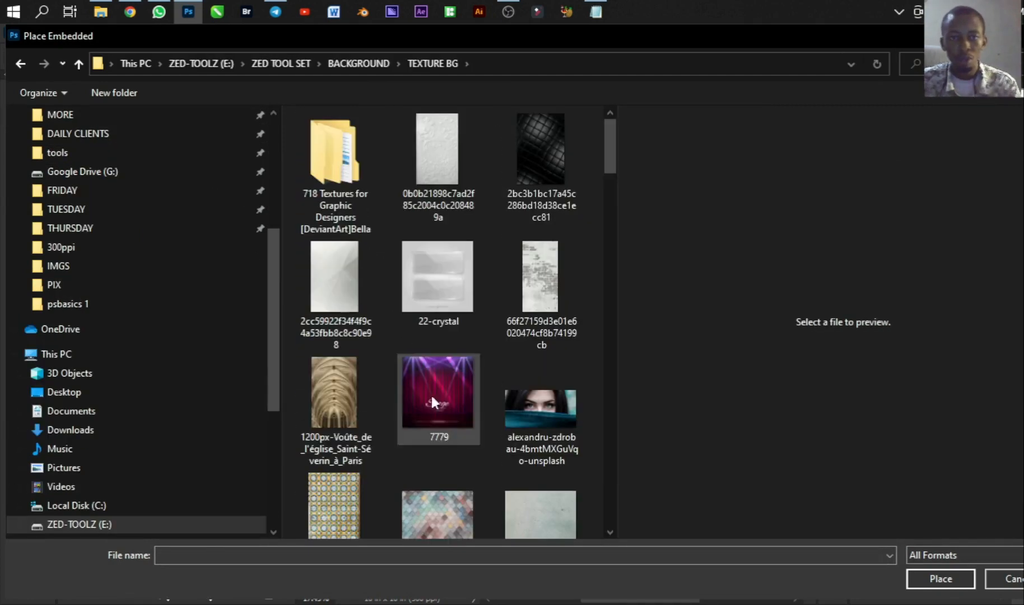
double_click(555, 150)
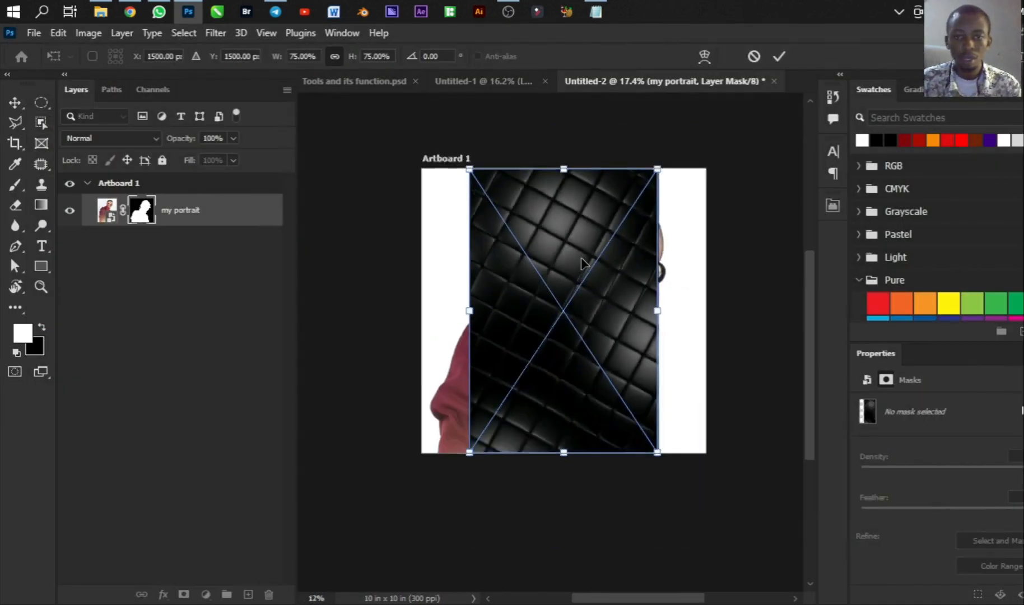
Enlarge the placed texture to about 11.87 × 17.81 in to cover the artboard, and put it beneath the portrait layer
drag(654, 170, 716, 86)
key(Return)
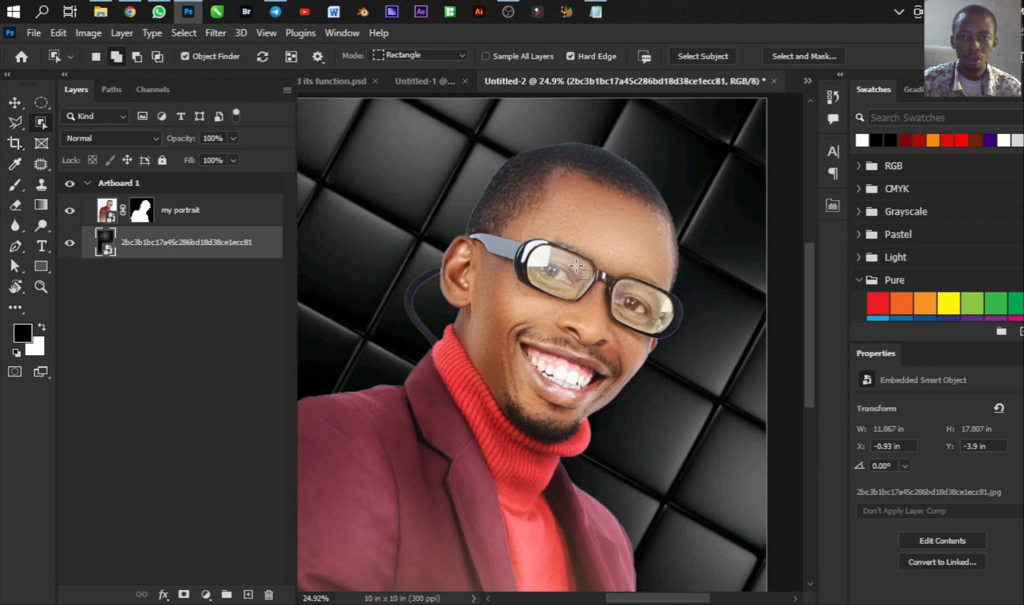
scroll(577, 267, down, 1)
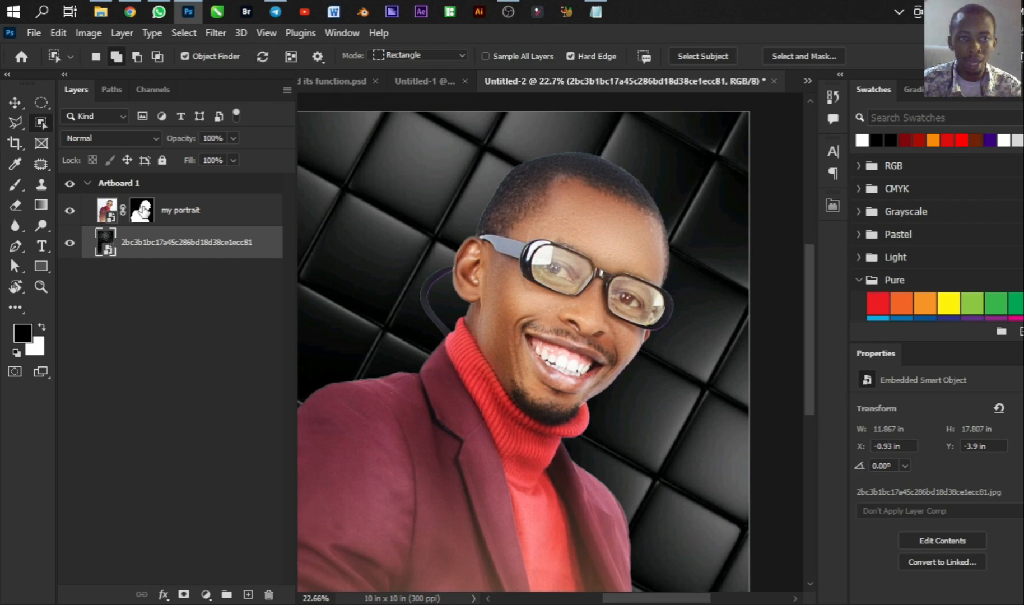
Temporarily disable the my portrait layer mask to compare with the original photo, re-enable it, and select the mask
shift+click(142, 210)
scroll(553, 238, down, 1)
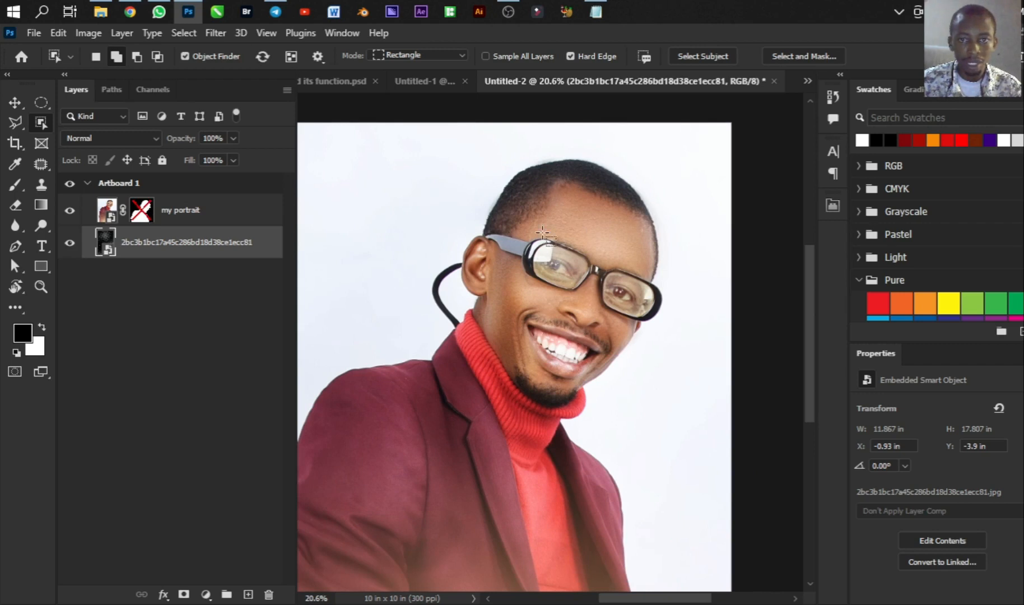
scroll(542, 234, down, 1)
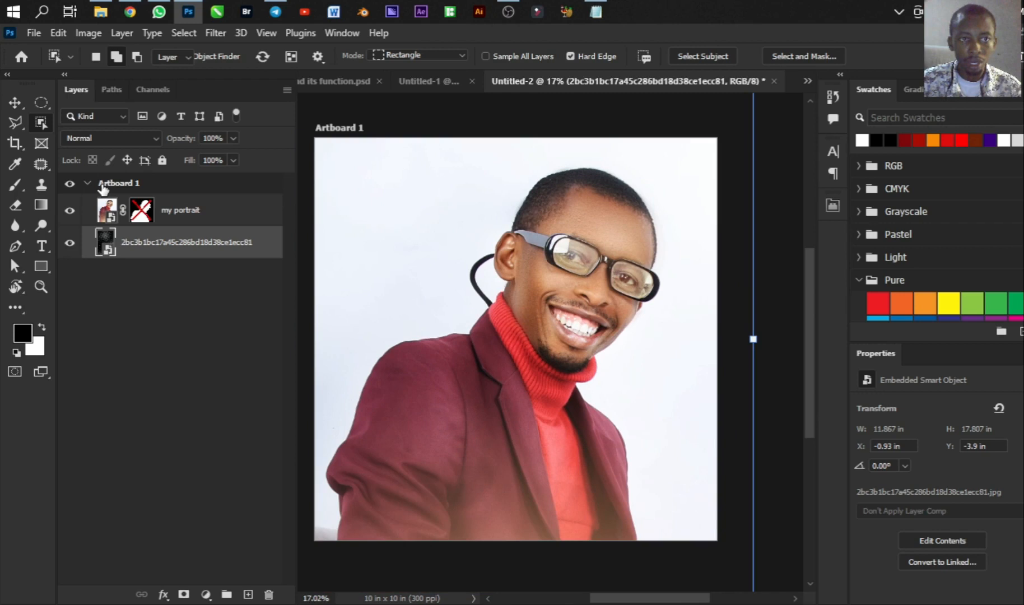
key(v)
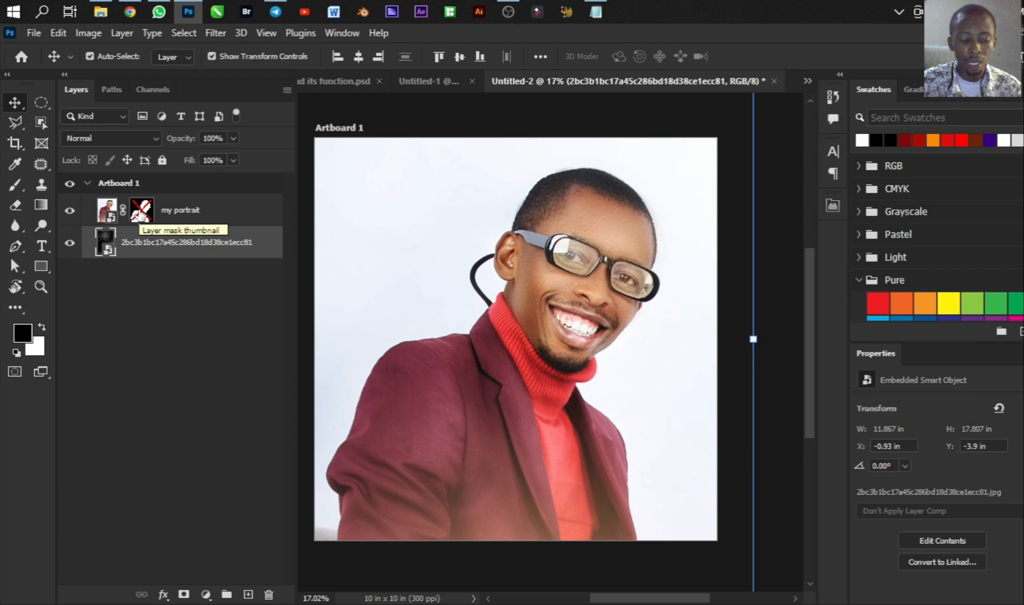
shift+click(141, 218)
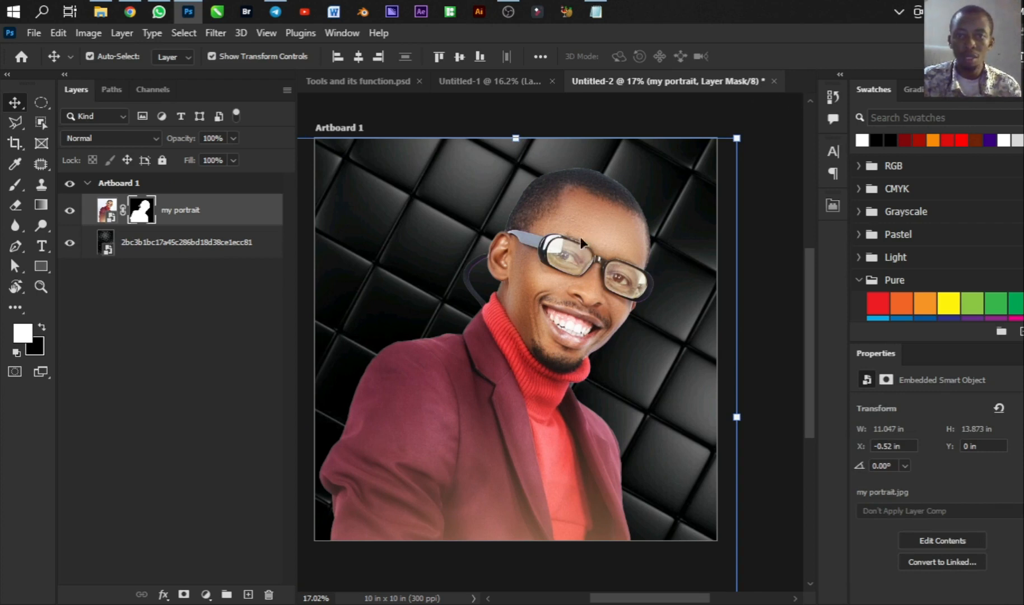
click(148, 217)
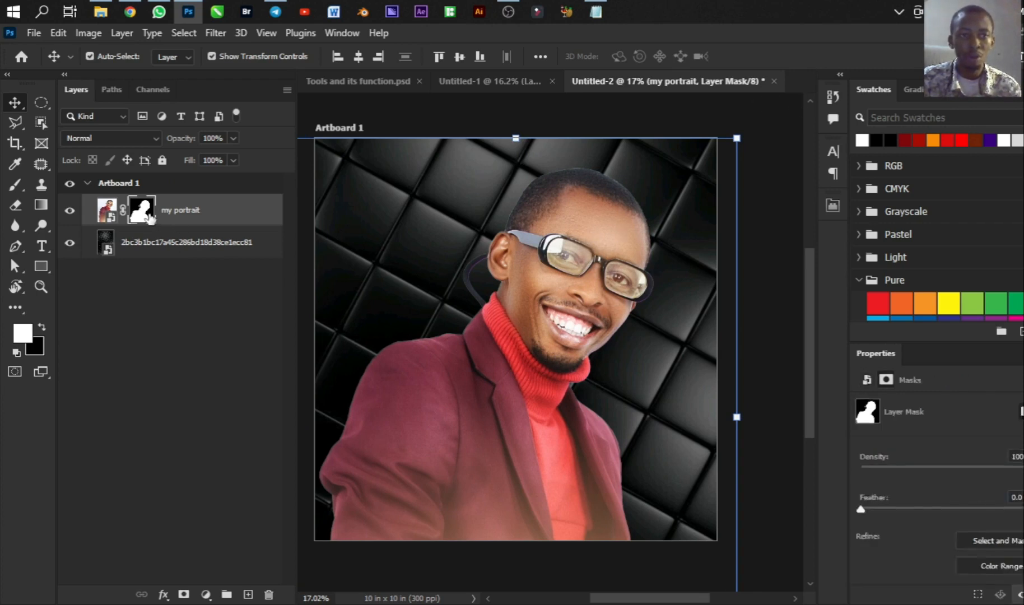
Delete the layer mask of the my portrait layer and remove the black quilted texture layer beneath it
click(268, 594)
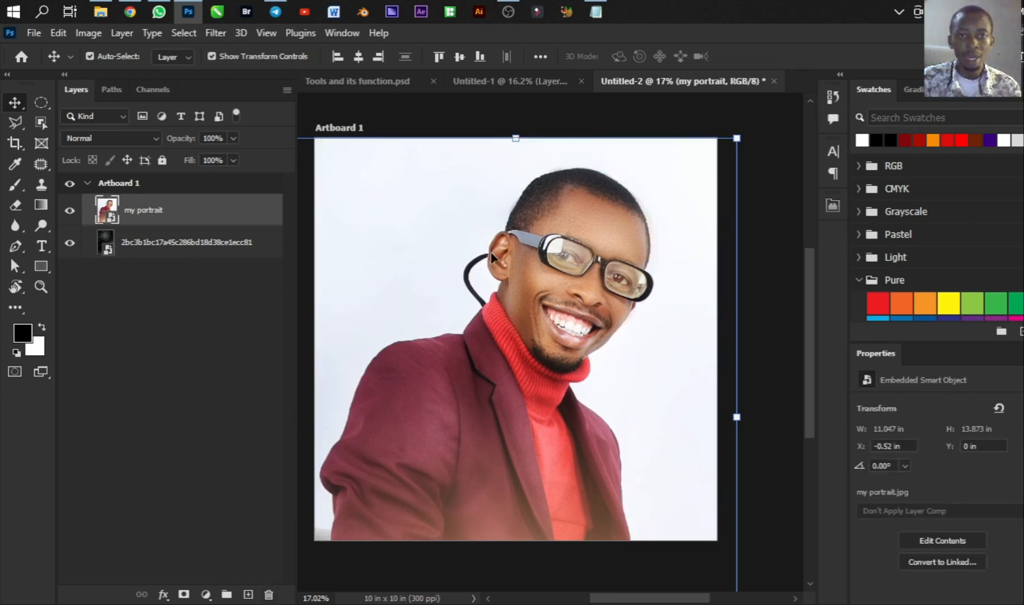
click(121, 247)
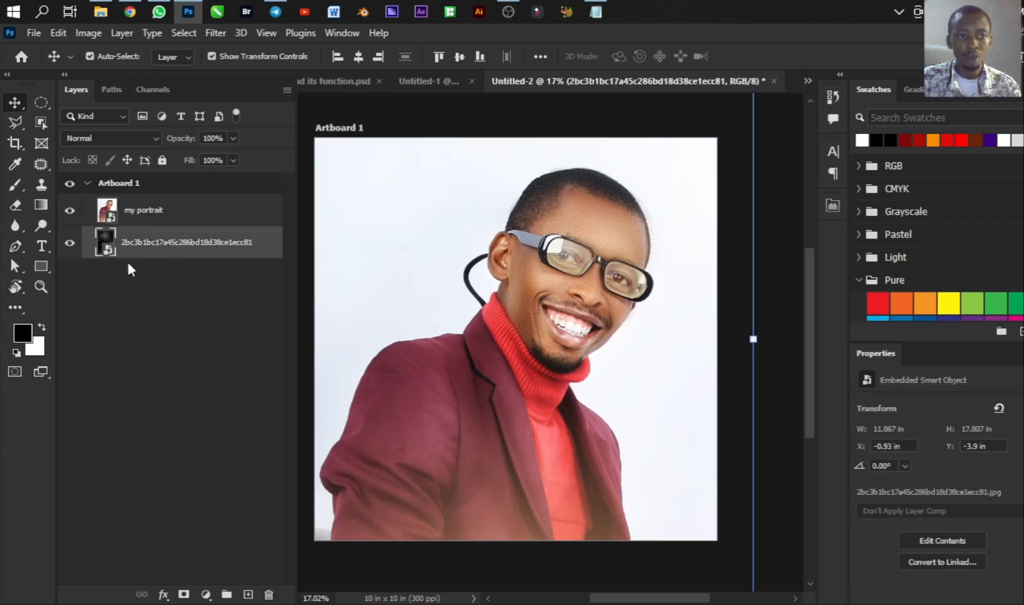
click(269, 594)
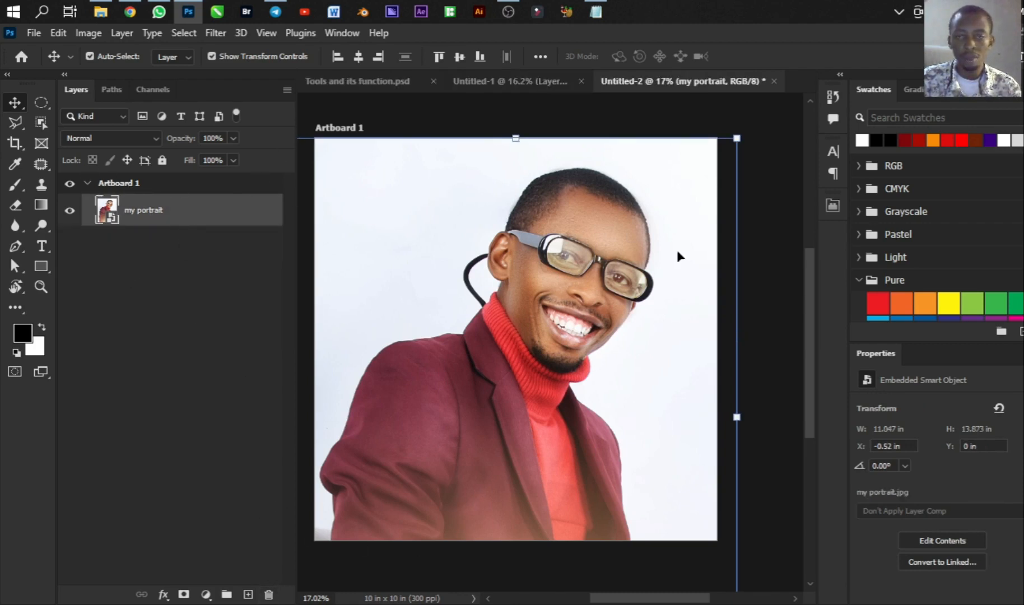
Add a black layer mask to the my portrait layer that hides the whole photo
scroll(545, 279, down, 2)
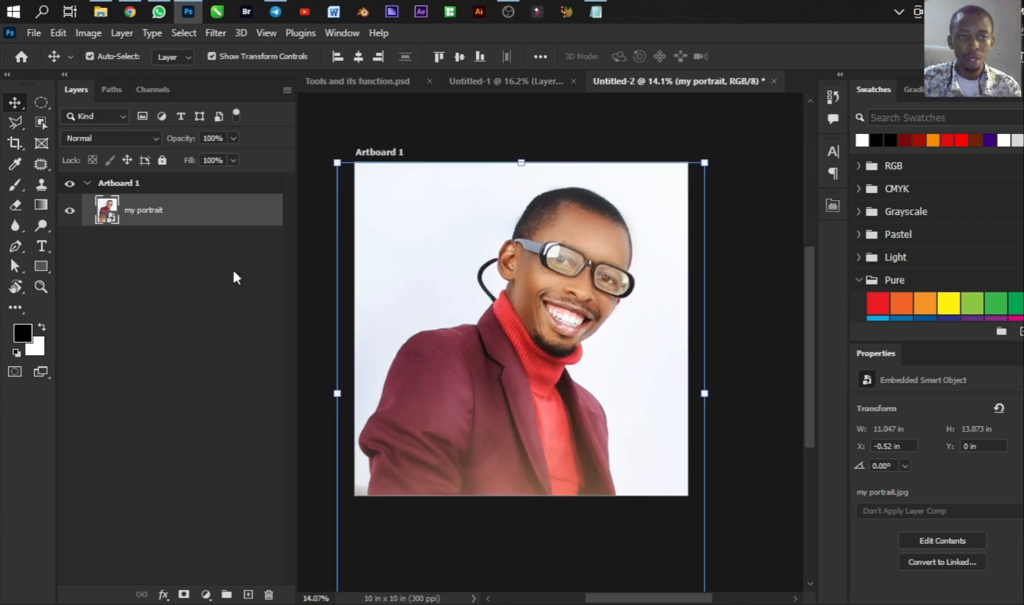
alt+click(184, 594)
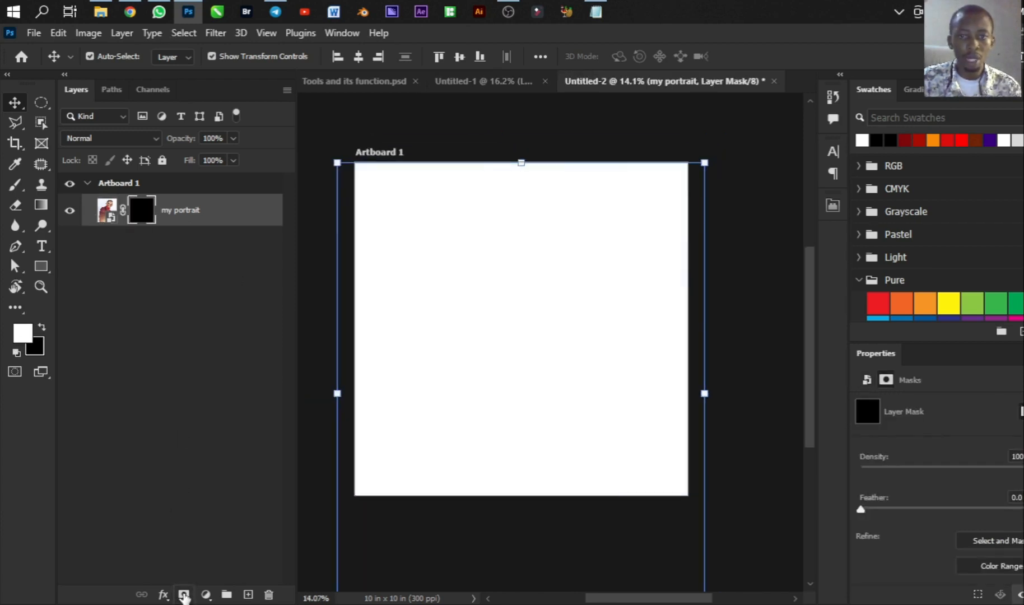
scroll(548, 176, up, 1)
scroll(508, 251, down, 2)
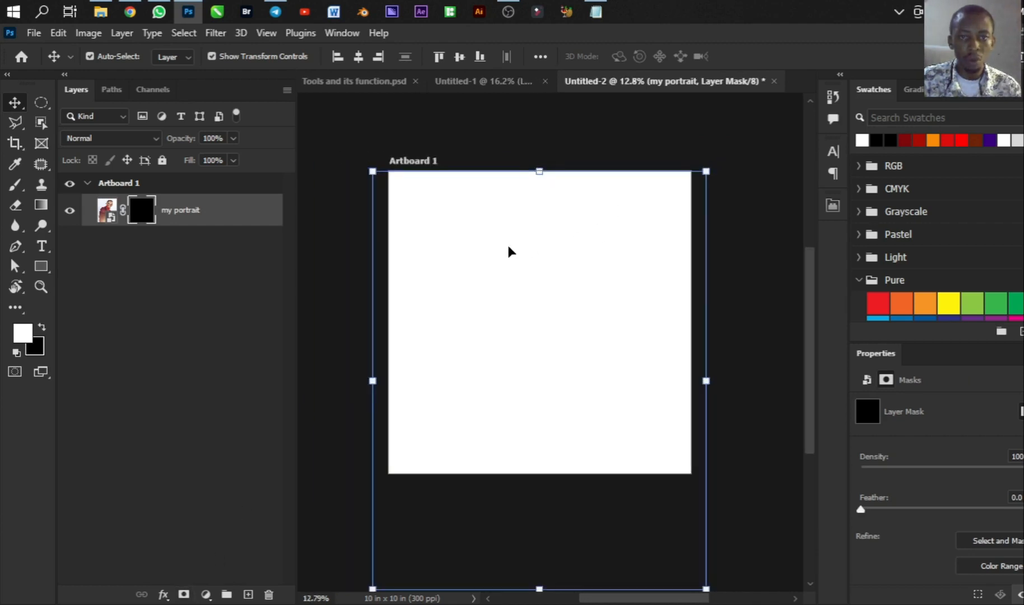
scroll(550, 245, up, 3)
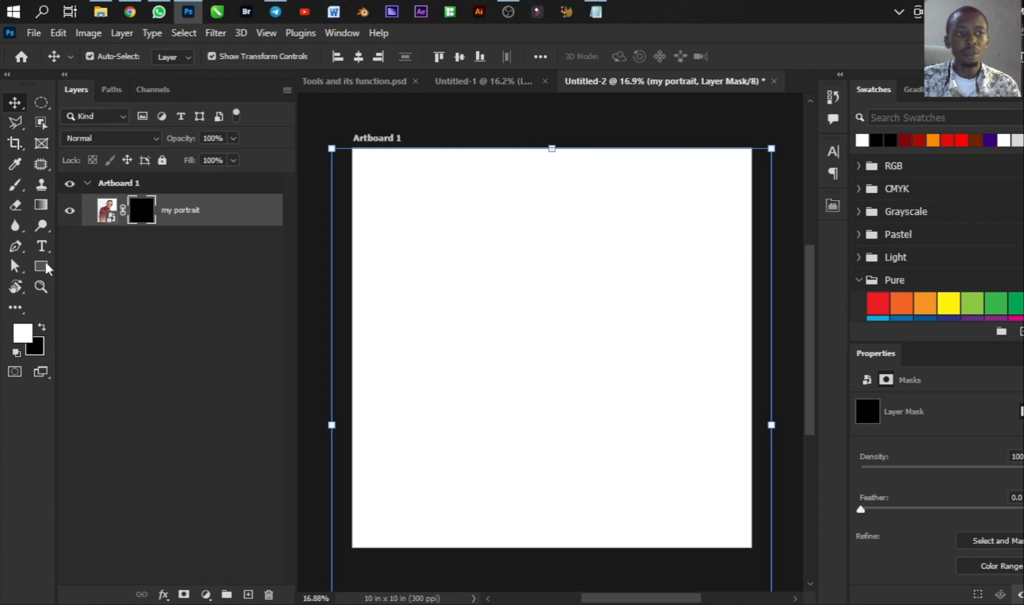
For the Brush tool, browse the brush presets and expand the Halftone Photoshop Bushes group, collapsing the General Brushes and 20 Dispersion Brushes groups
click(21, 180)
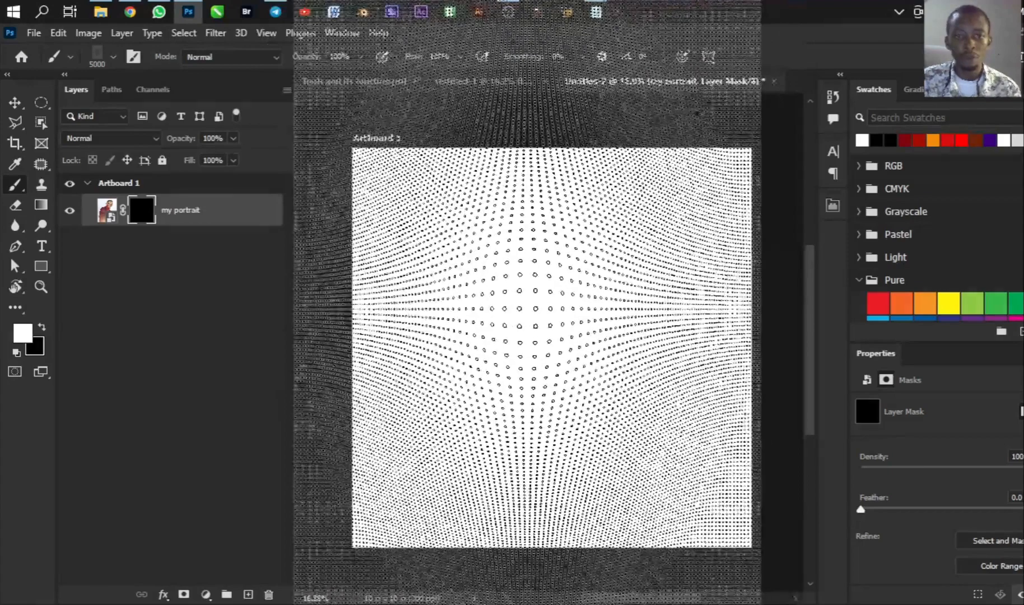
right_click(528, 308)
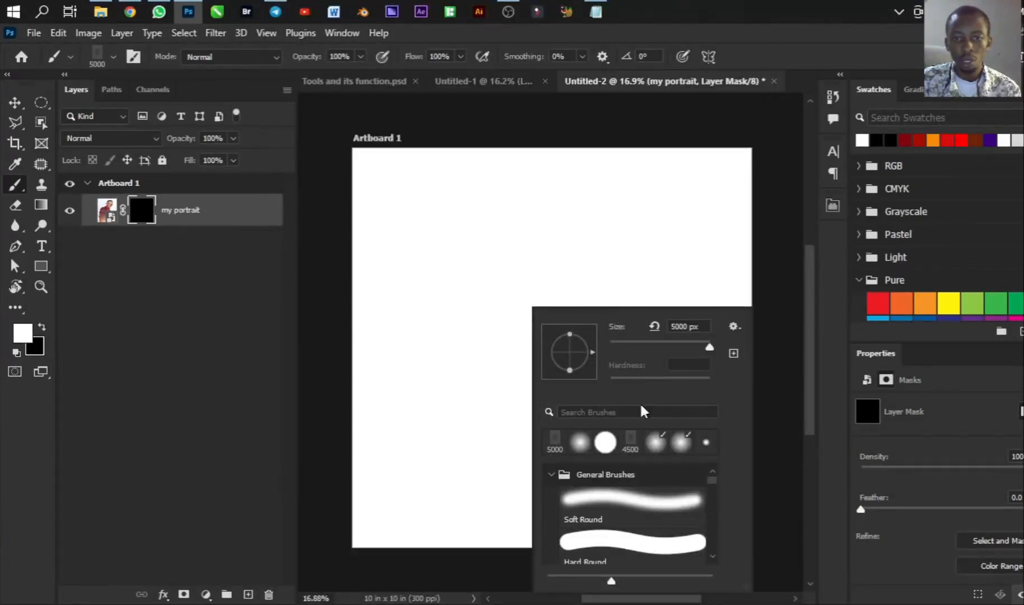
click(548, 476)
scroll(604, 537, down, 3)
scroll(616, 526, down, 1)
scroll(596, 526, down, 2)
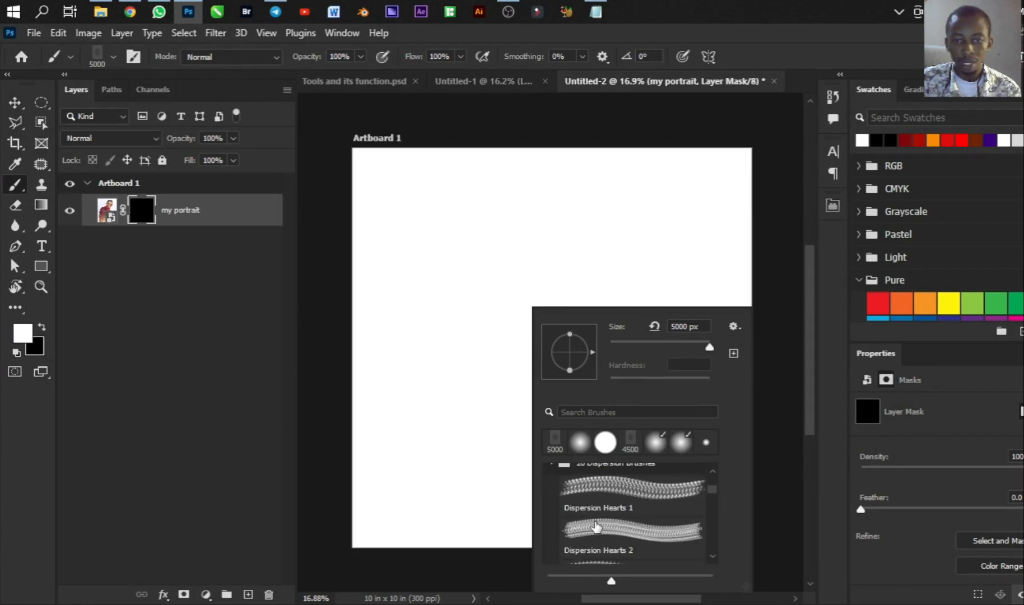
scroll(554, 476, up, 1)
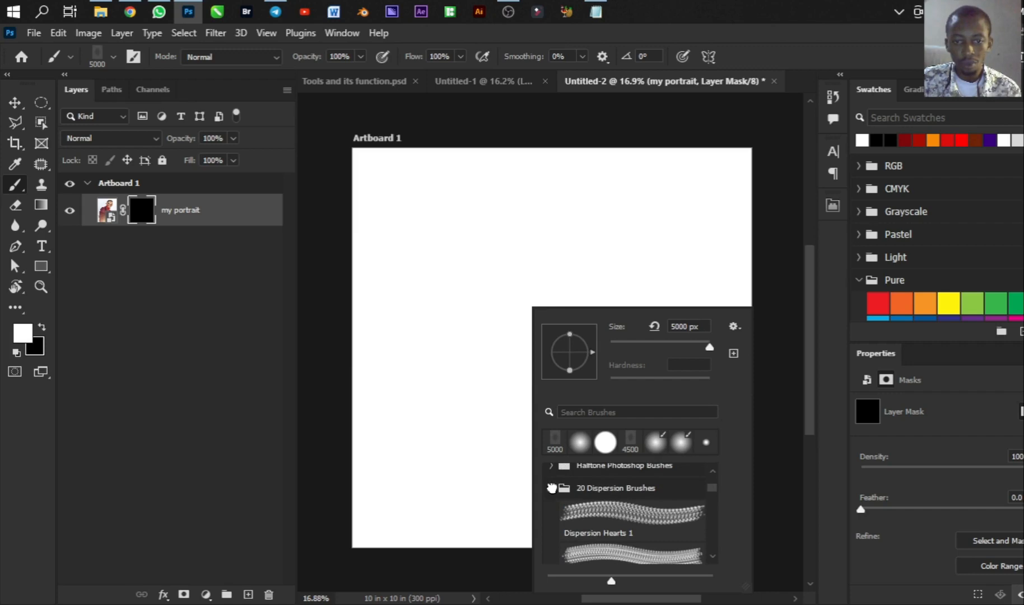
click(552, 488)
click(550, 530)
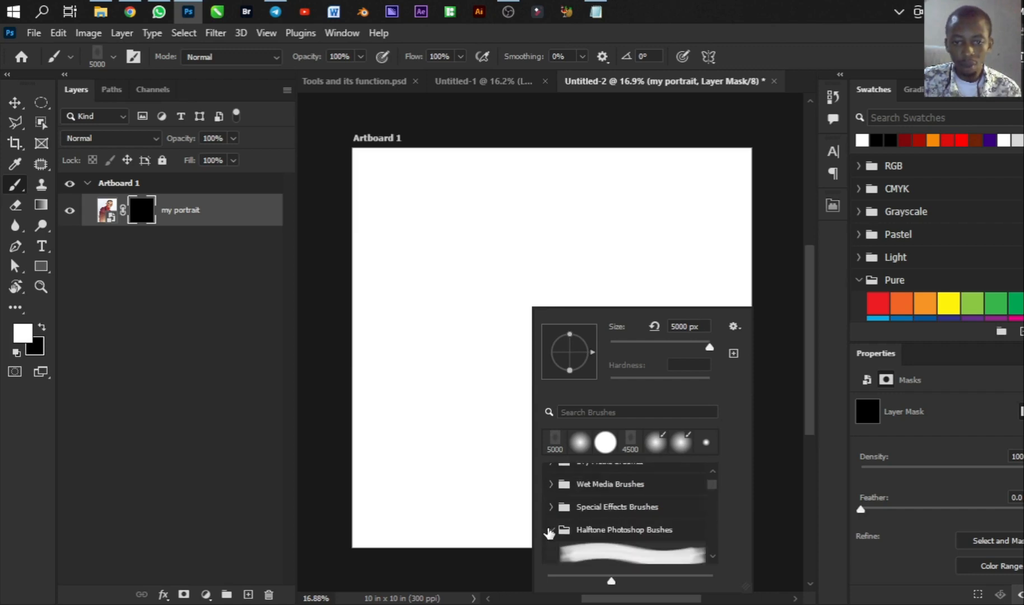
scroll(610, 537, down, 1)
Try the halftone 1 brush, and choose the halftone 6 preset at its 2468 px size for painting
click(613, 538)
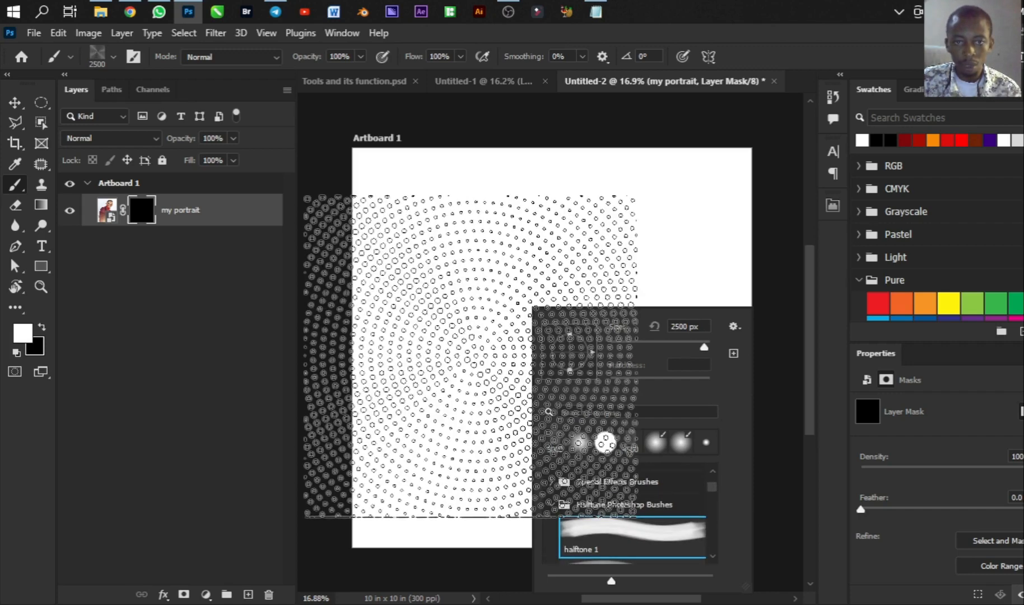
scroll(613, 537, down, 3)
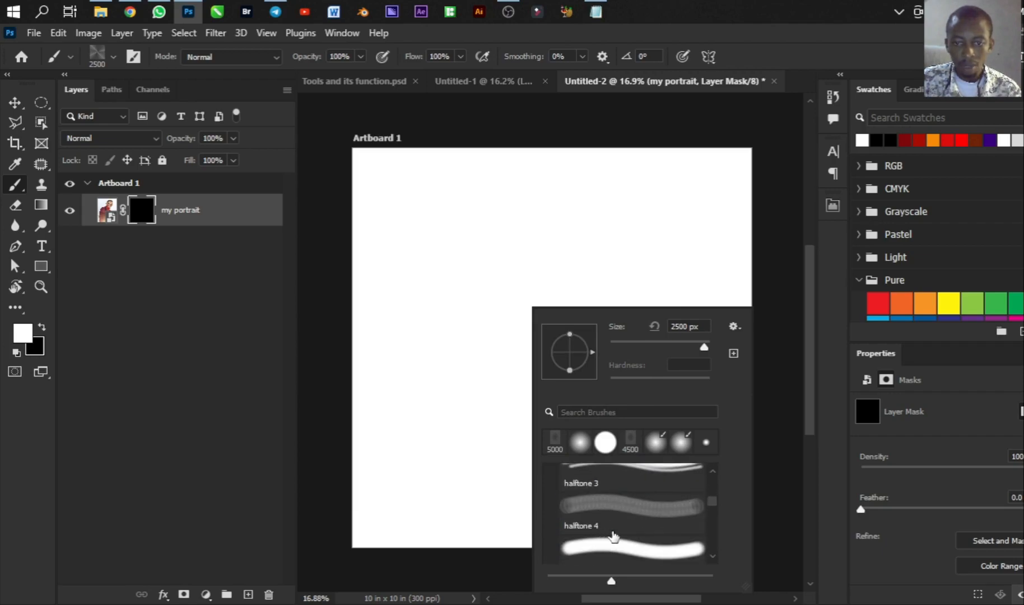
scroll(613, 537, down, 3)
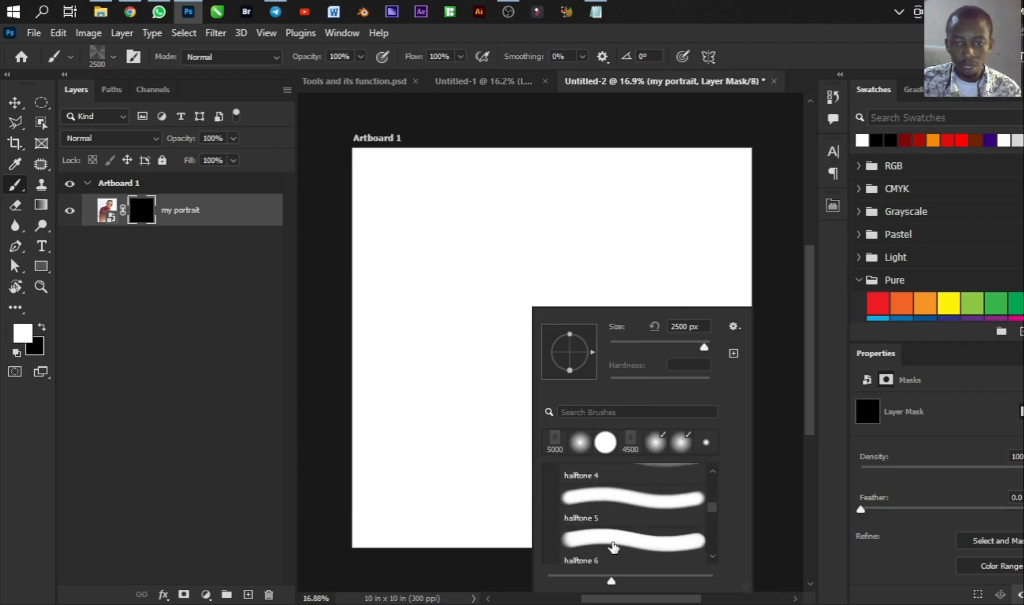
scroll(614, 543, down, 1)
click(612, 532)
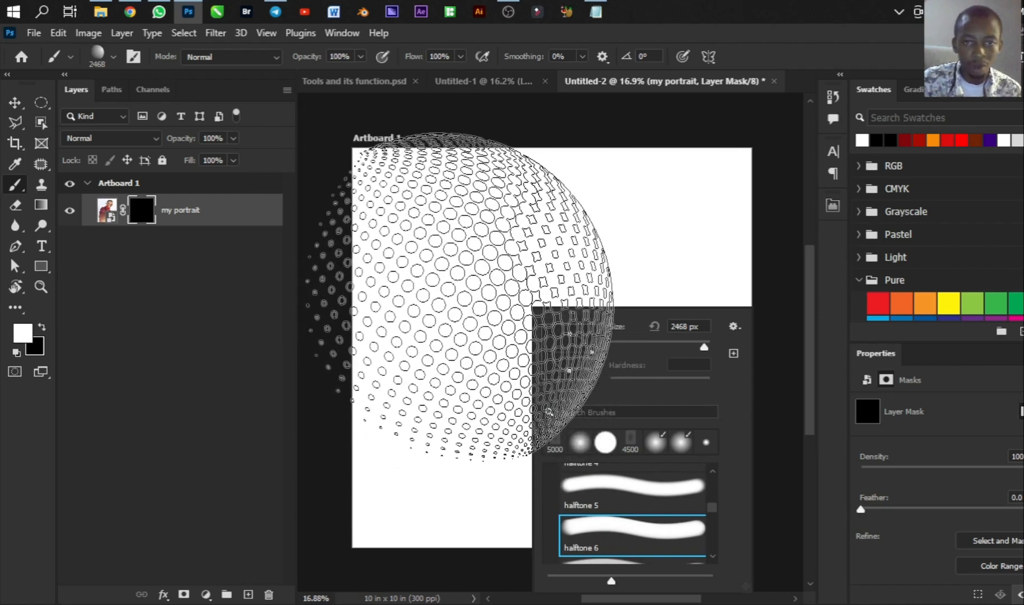
click(446, 320)
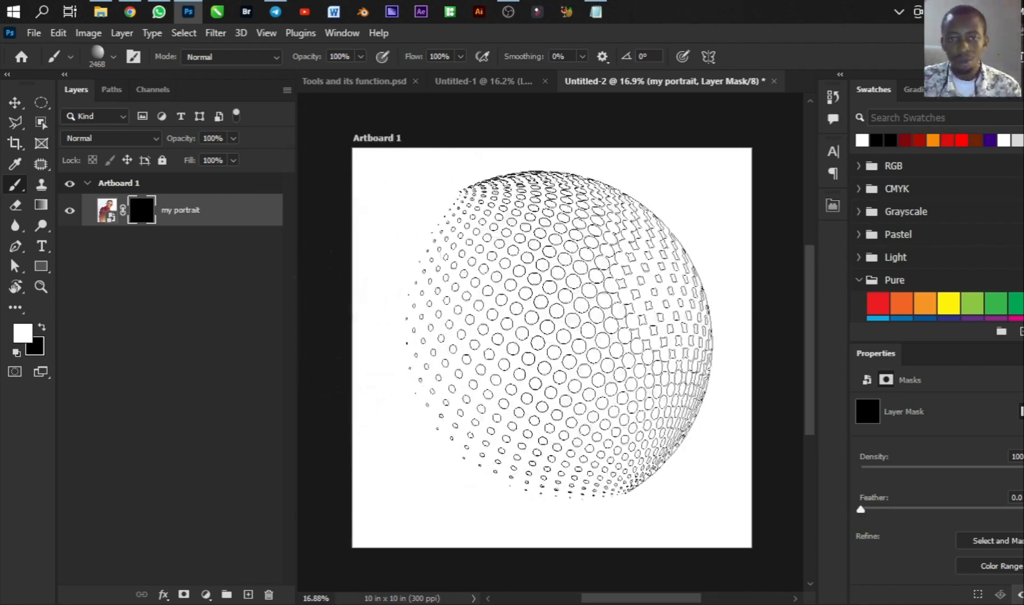
scroll(566, 336, up, 1)
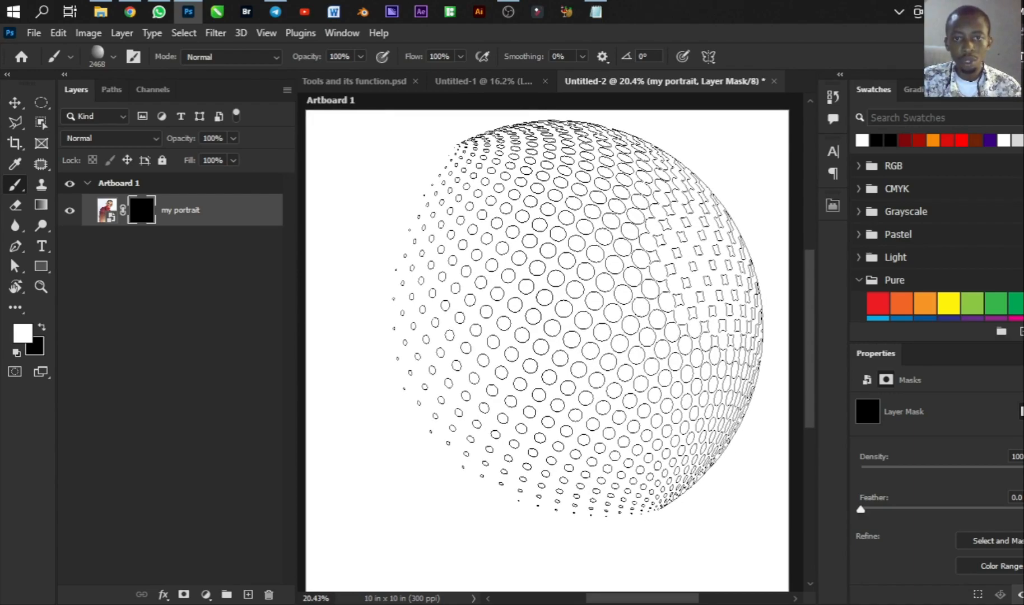
scroll(577, 320, down, 1)
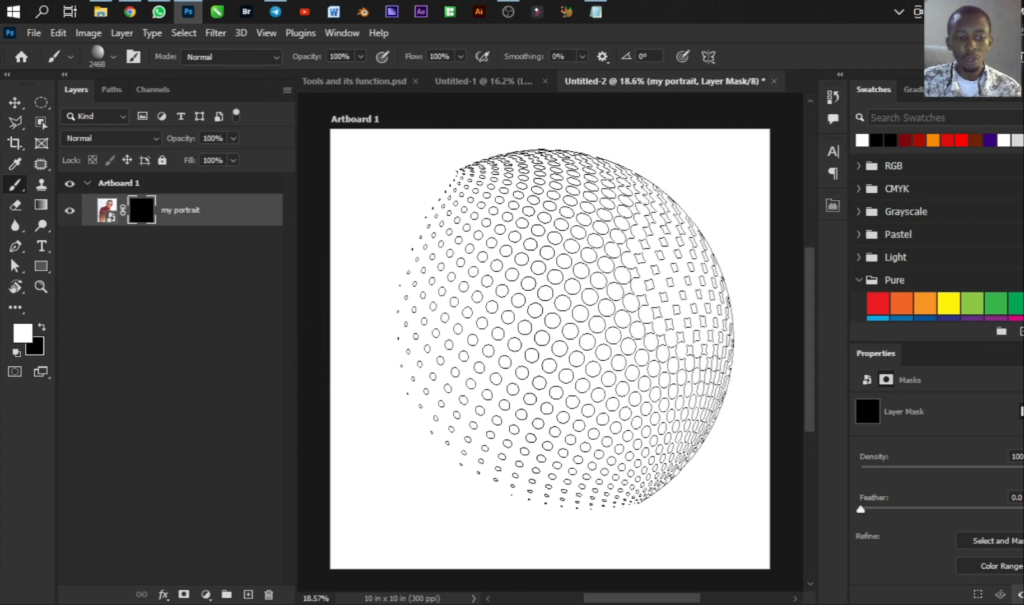
With the layer mask active, try the orange and red swatches as the Brush tool's foreground colour
key(v)
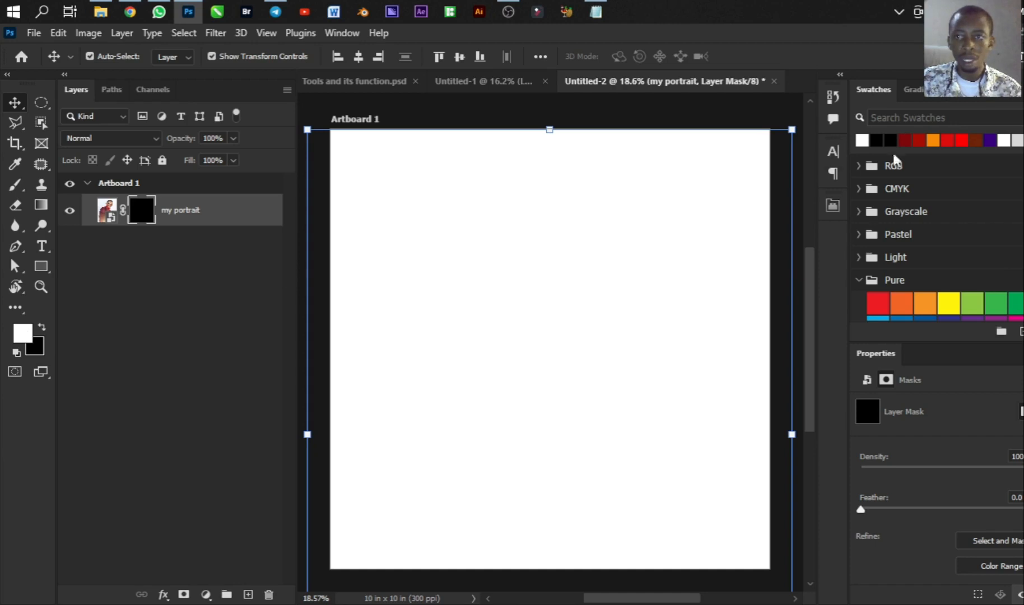
click(928, 140)
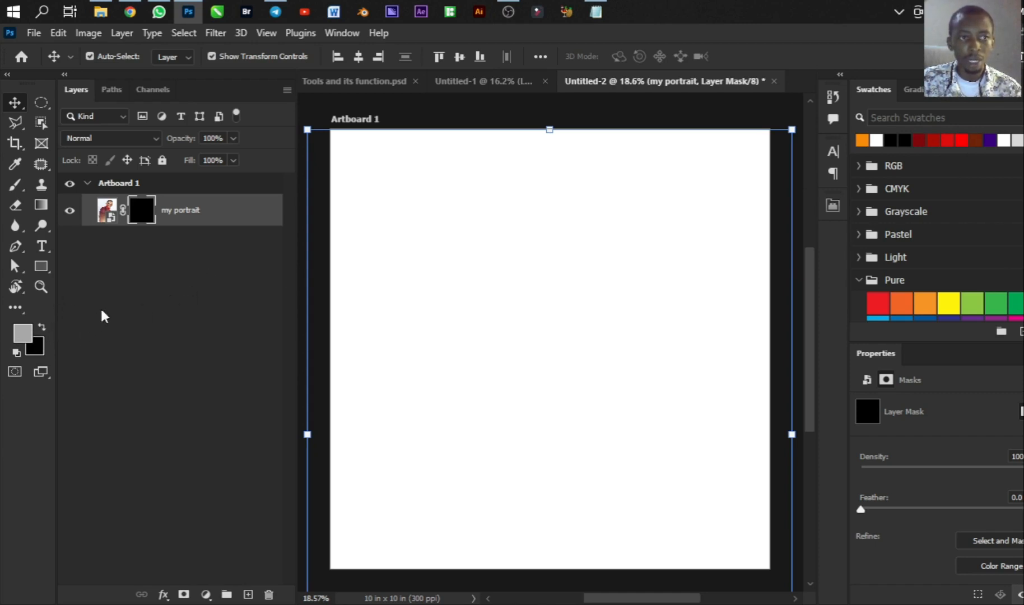
click(17, 188)
click(951, 138)
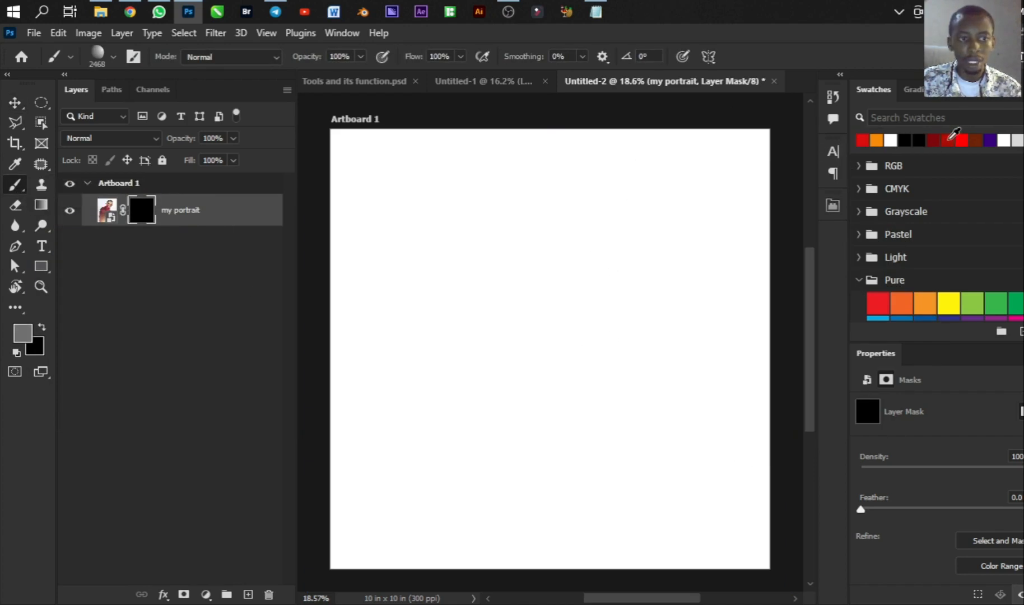
Target the my portrait image instead of its mask, pick a red foreground swatch, and reset to the default colours
click(109, 208)
click(961, 138)
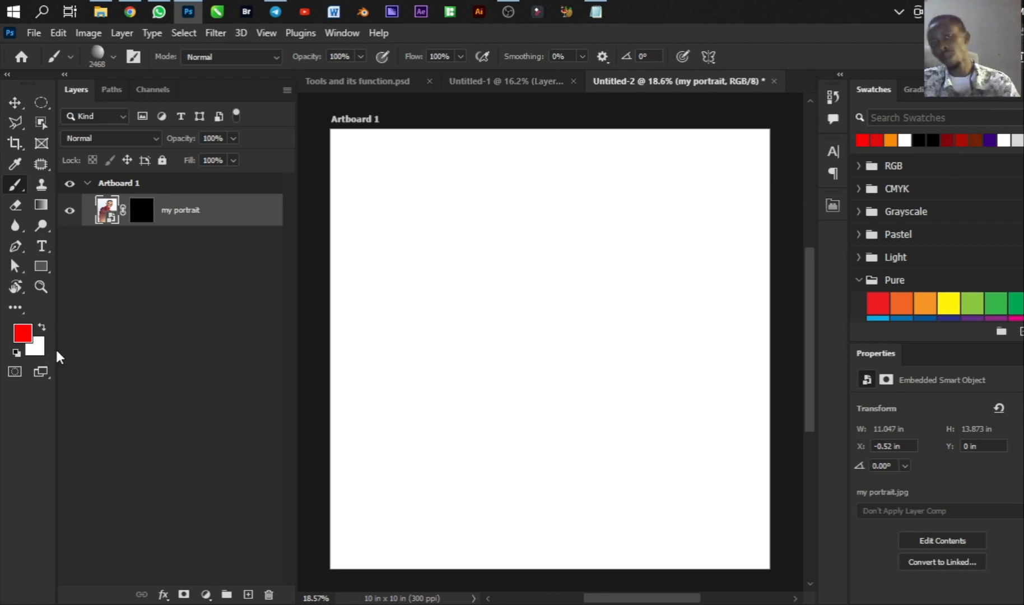
key(d)
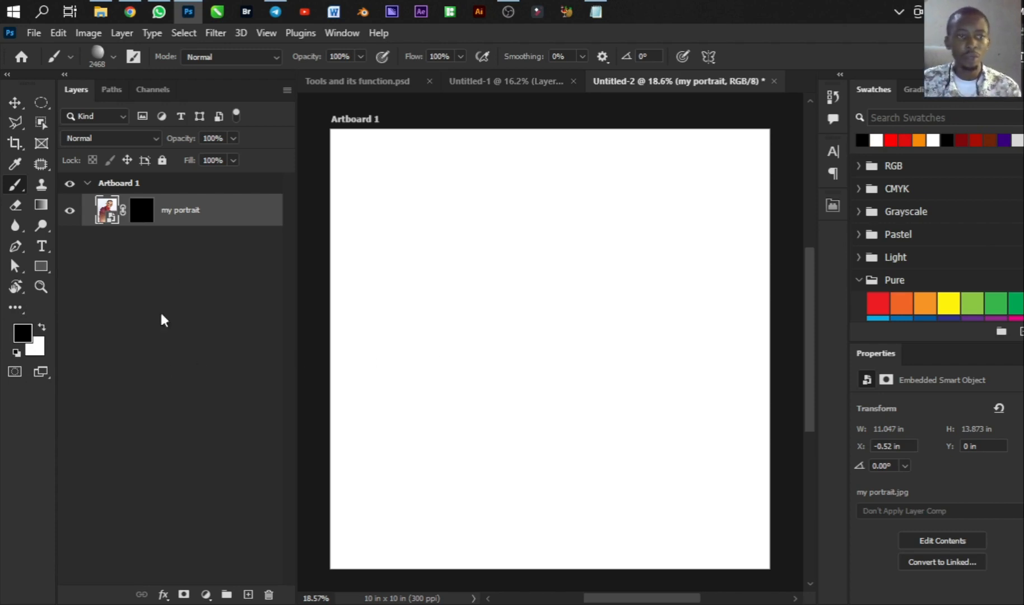
Target the my portrait layer mask, reset the colours to default, and swap foreground and background repeatedly, ending with white as the foreground
click(140, 215)
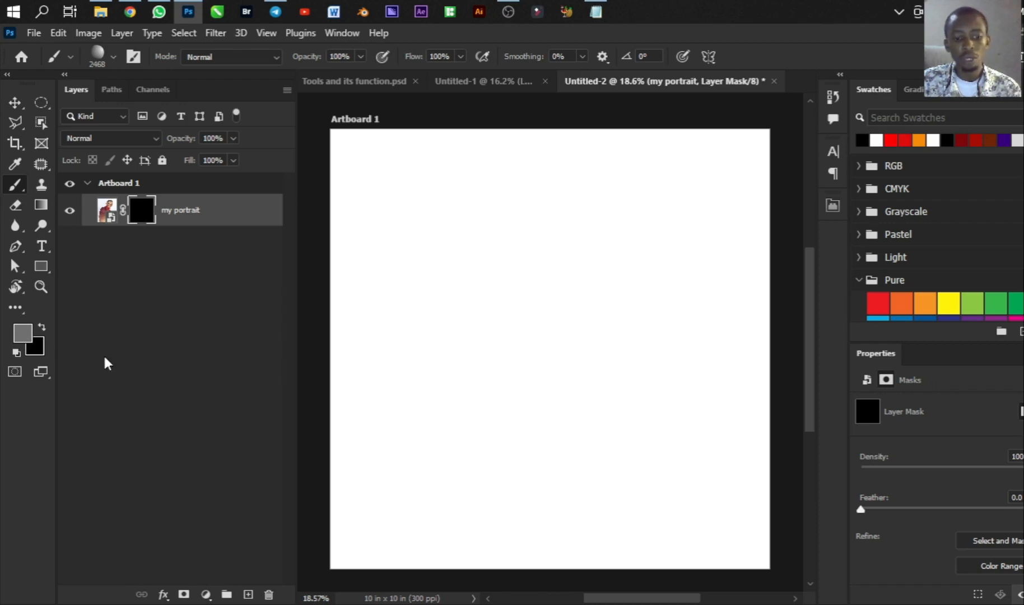
key(d)
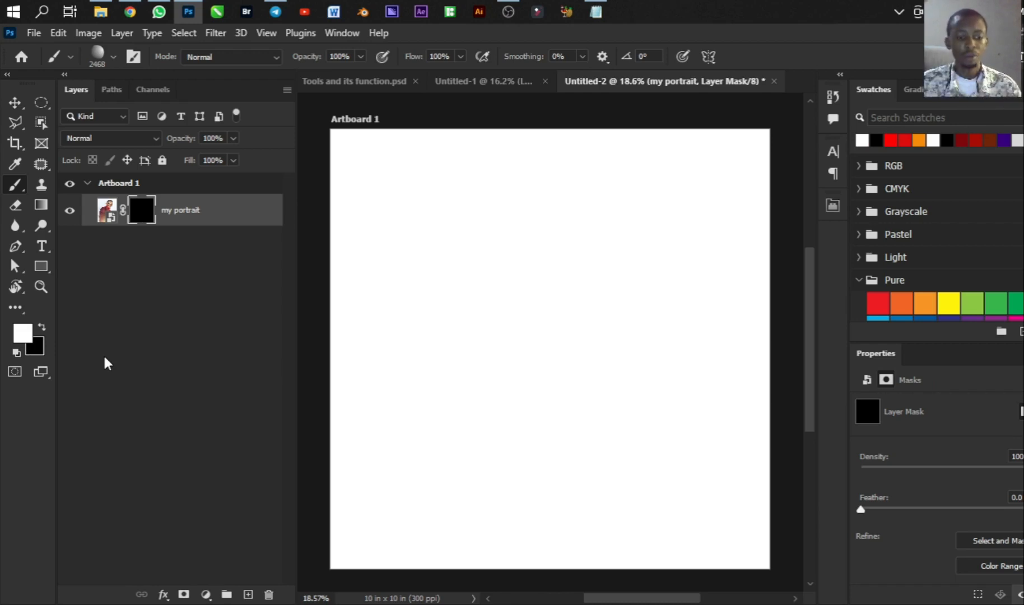
key(x)
key(x)
key(x)
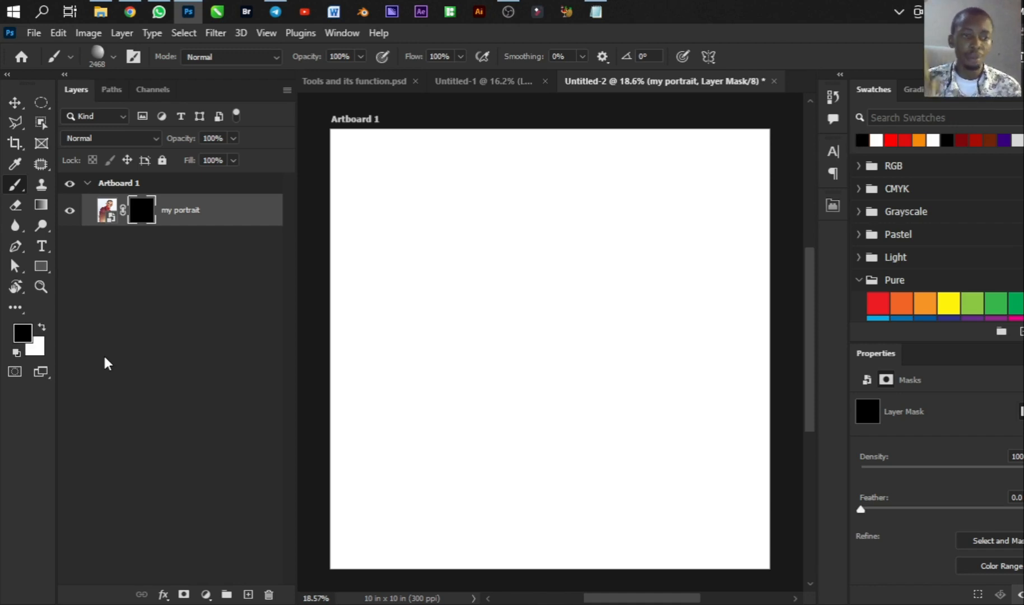
key(x)
key(x)
key(x)
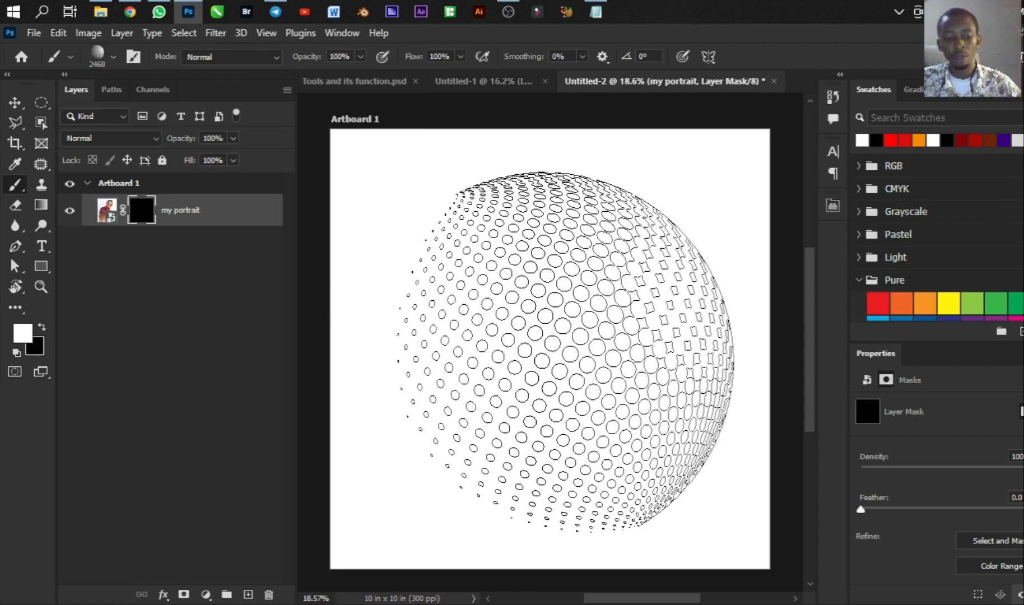
key(x)
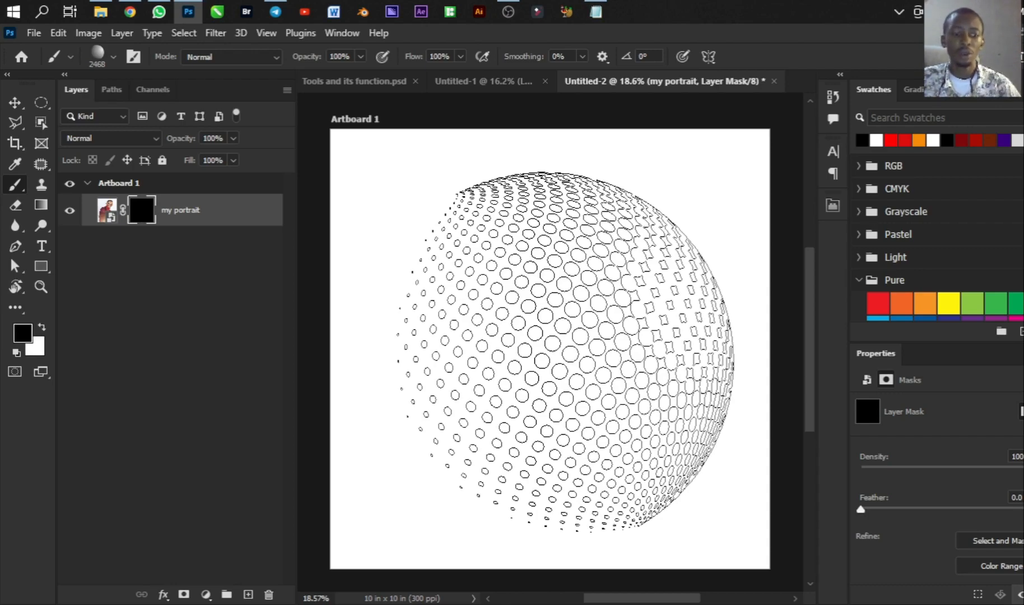
key(x)
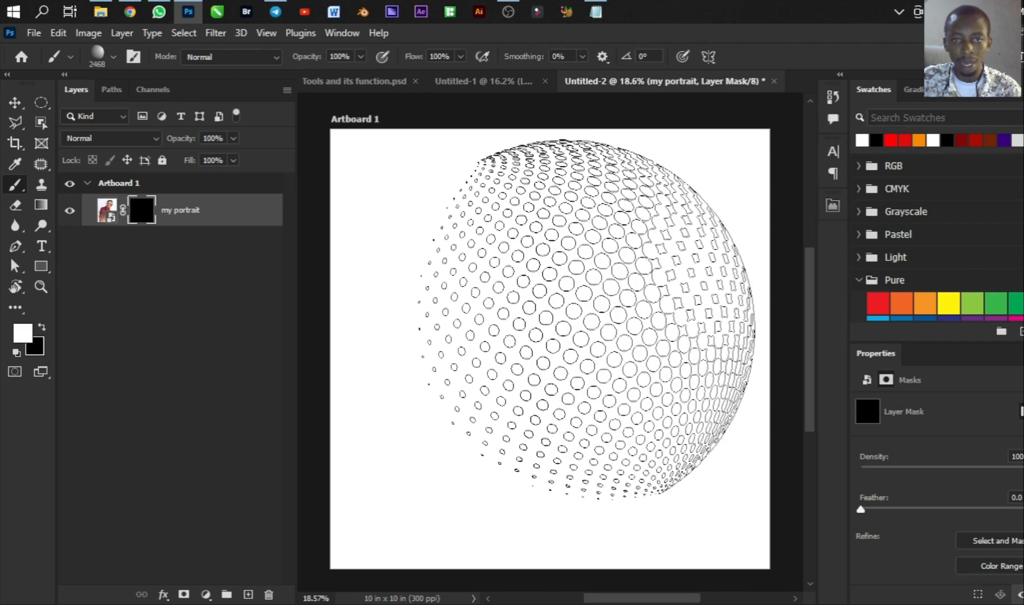
Stamp the halftone 6 brush once in white on the layer mask to reveal the man's head and shoulders as dots
scroll(588, 323, up, 1)
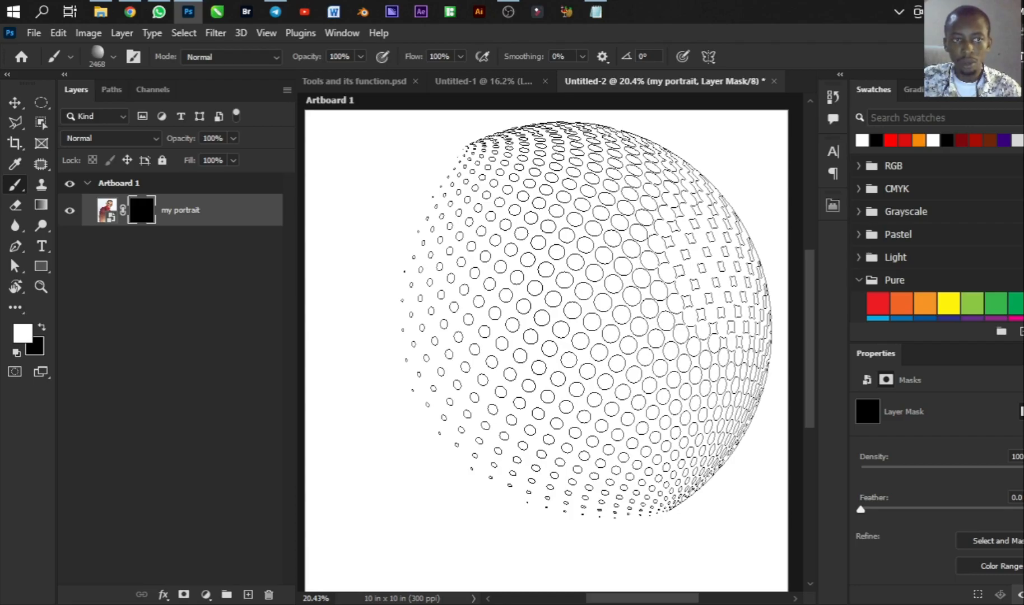
click(586, 320)
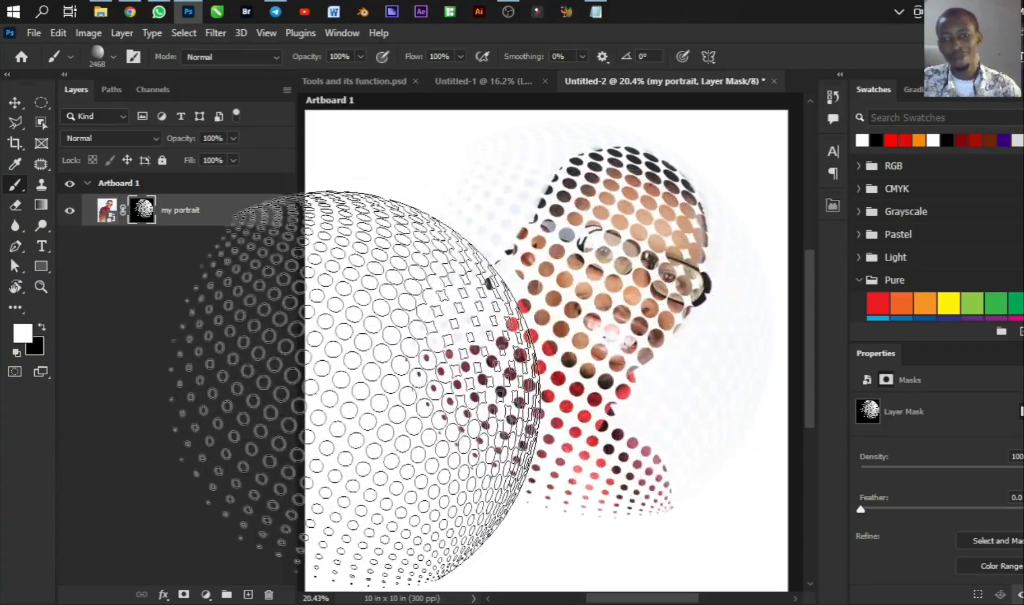
scroll(564, 347, up, 2)
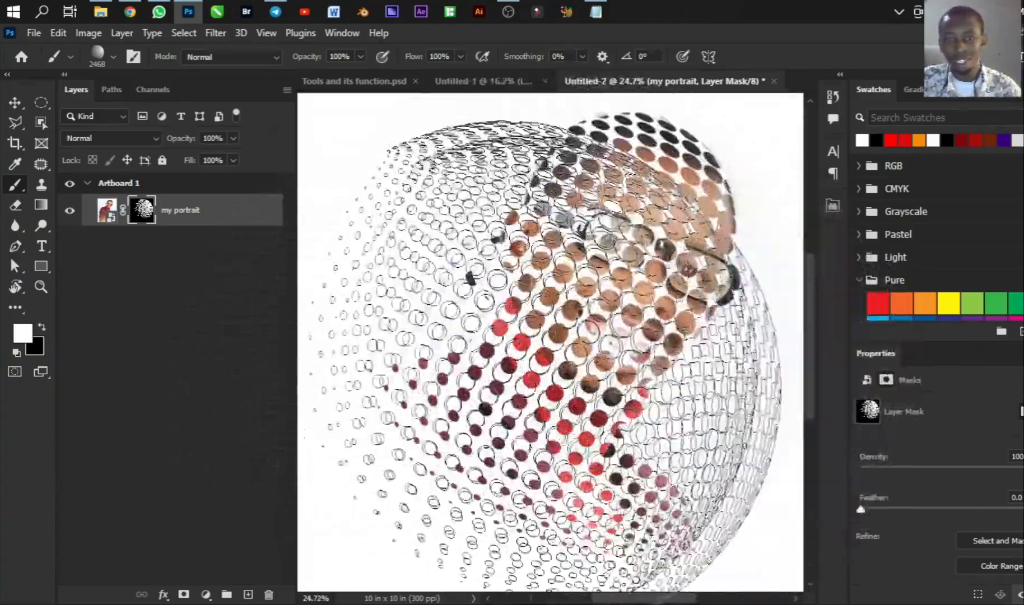
scroll(546, 356, down, 2)
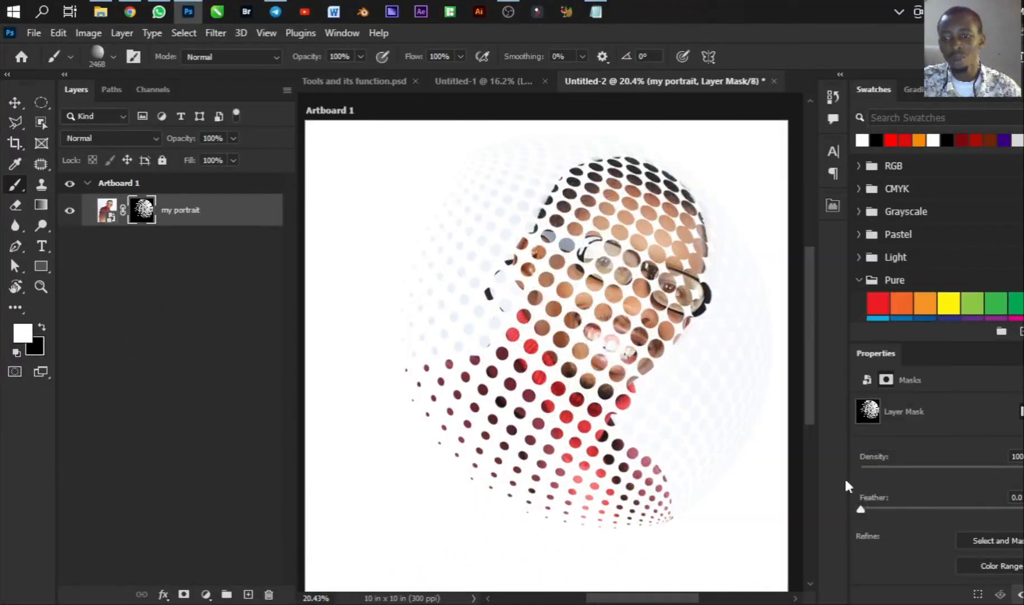
Set the layer mask's feather to about 30 to soften the halftone dots, and switch to the Move tool
drag(860, 516, 950, 512)
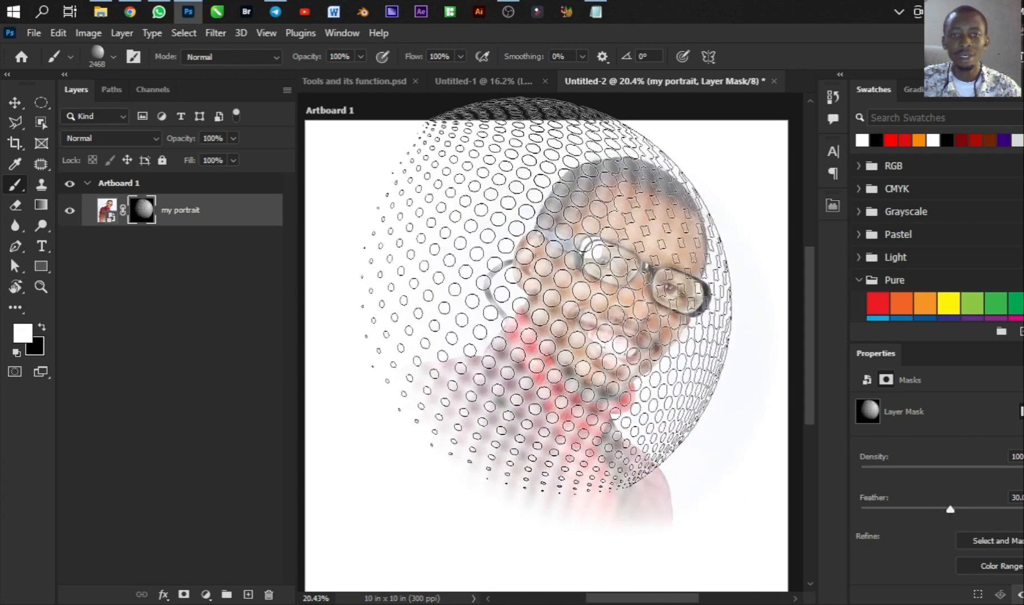
click(11, 105)
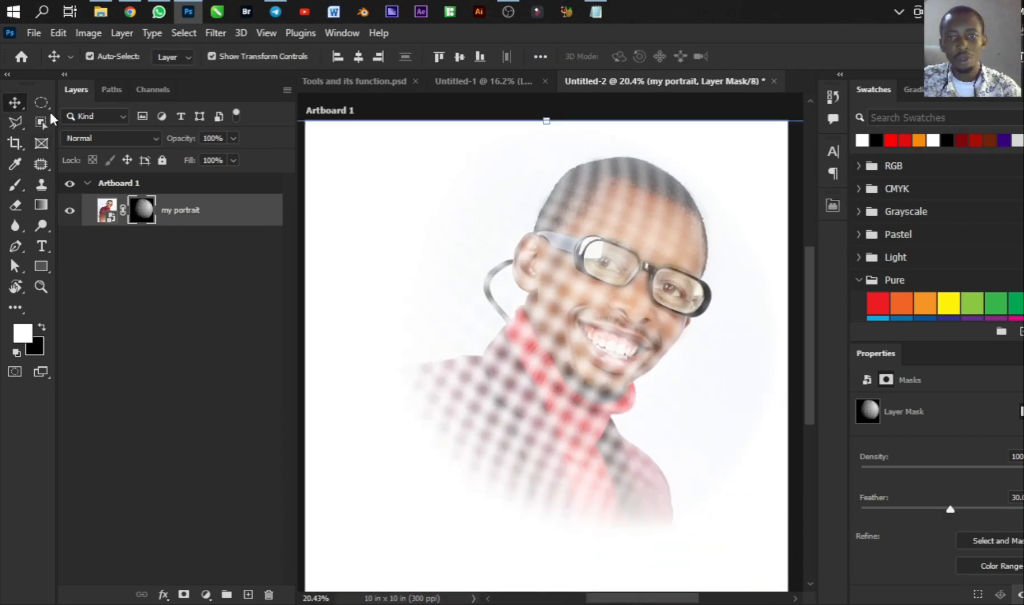
scroll(565, 241, down, 2)
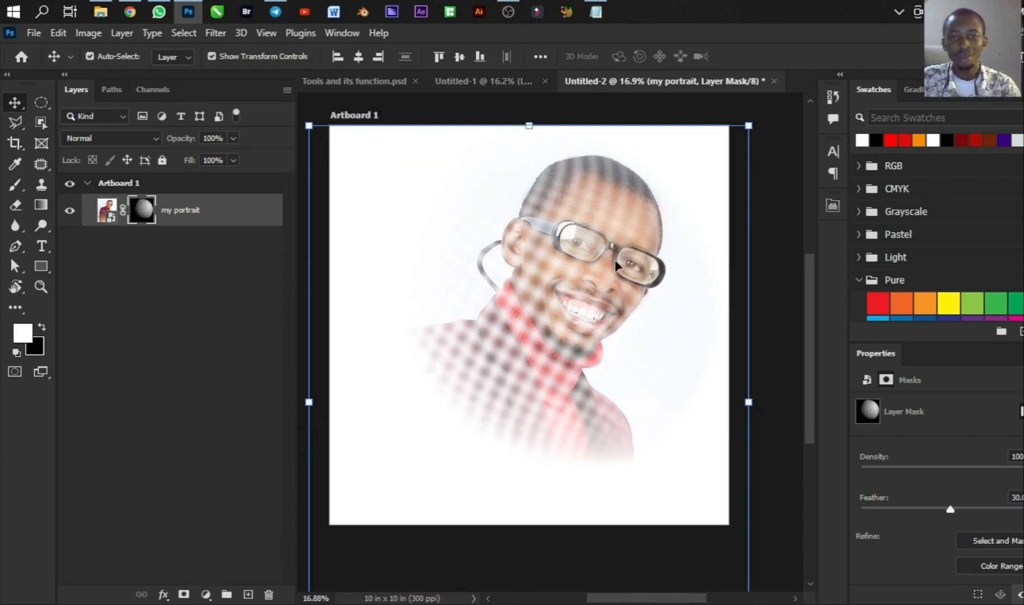
Switch to the Tools and its function.psd document and review the list of masking topics on the Masking CLass artboard
click(371, 80)
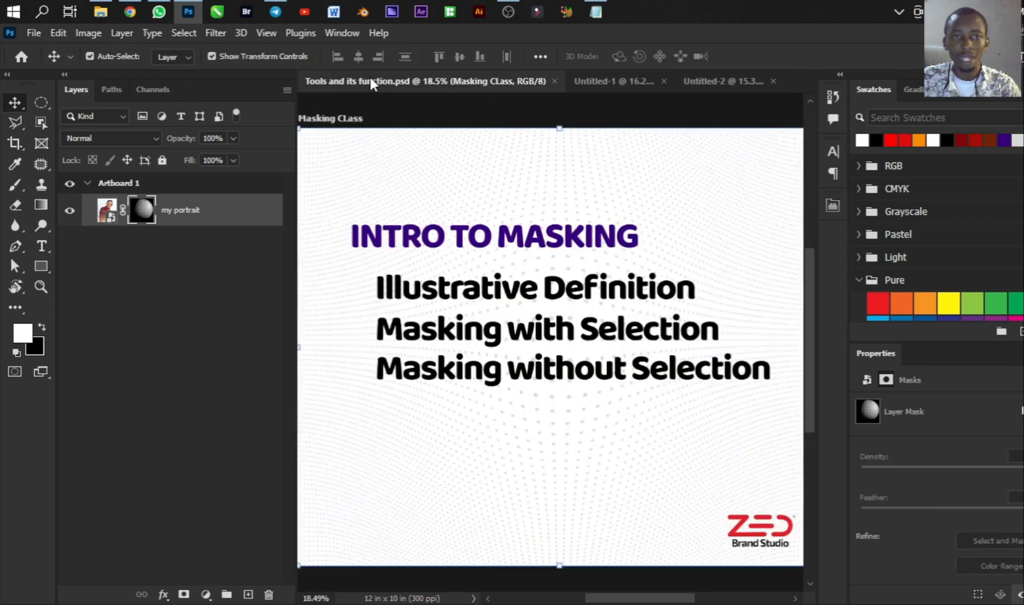
scroll(675, 348, down, 2)
scroll(619, 321, up, 1)
scroll(619, 321, up, 3)
scroll(619, 320, down, 5)
scroll(569, 301, up, 1)
scroll(568, 301, up, 2)
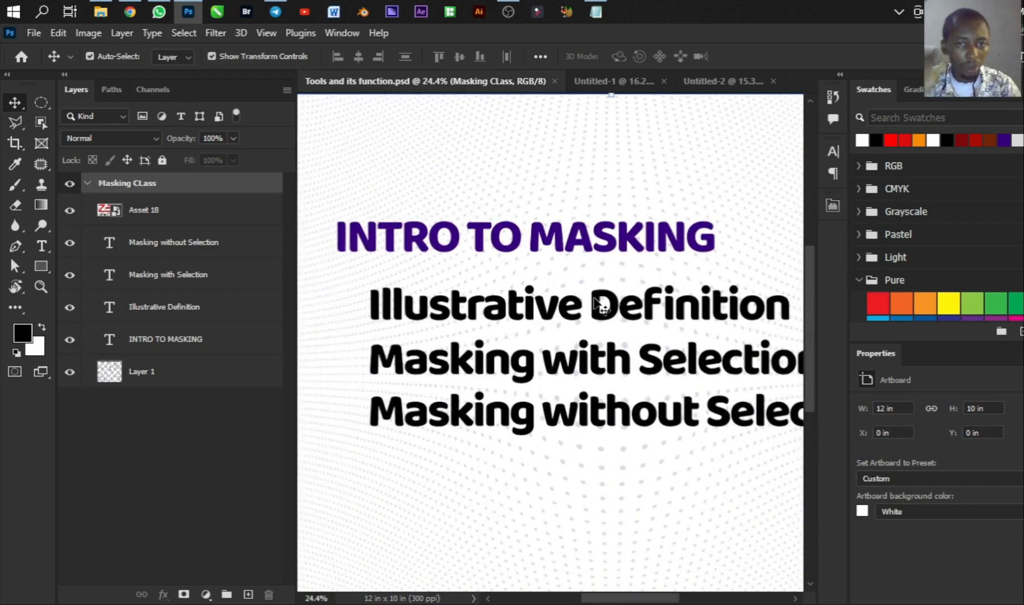
scroll(591, 310, down, 2)
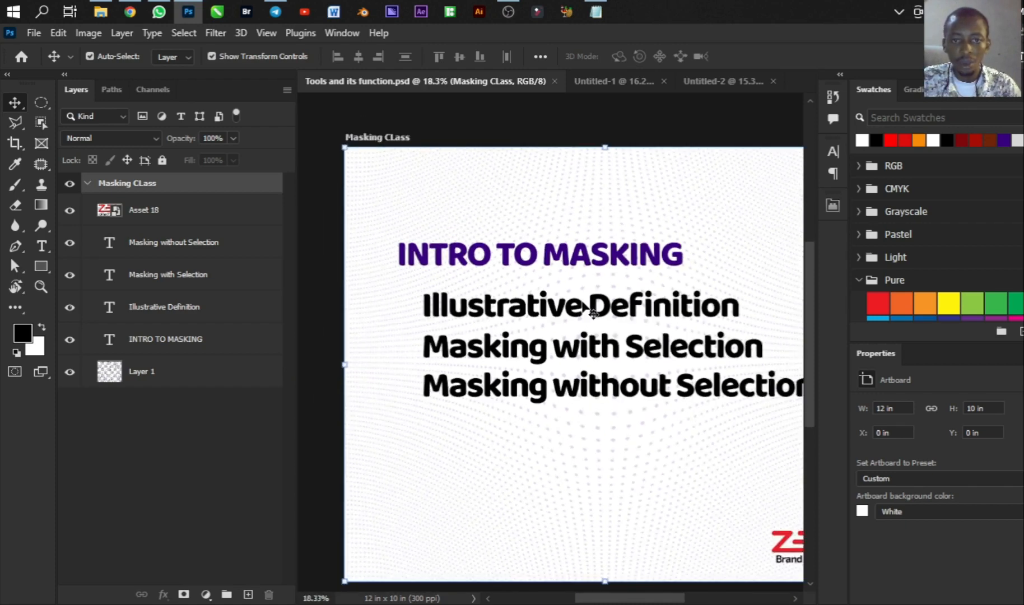